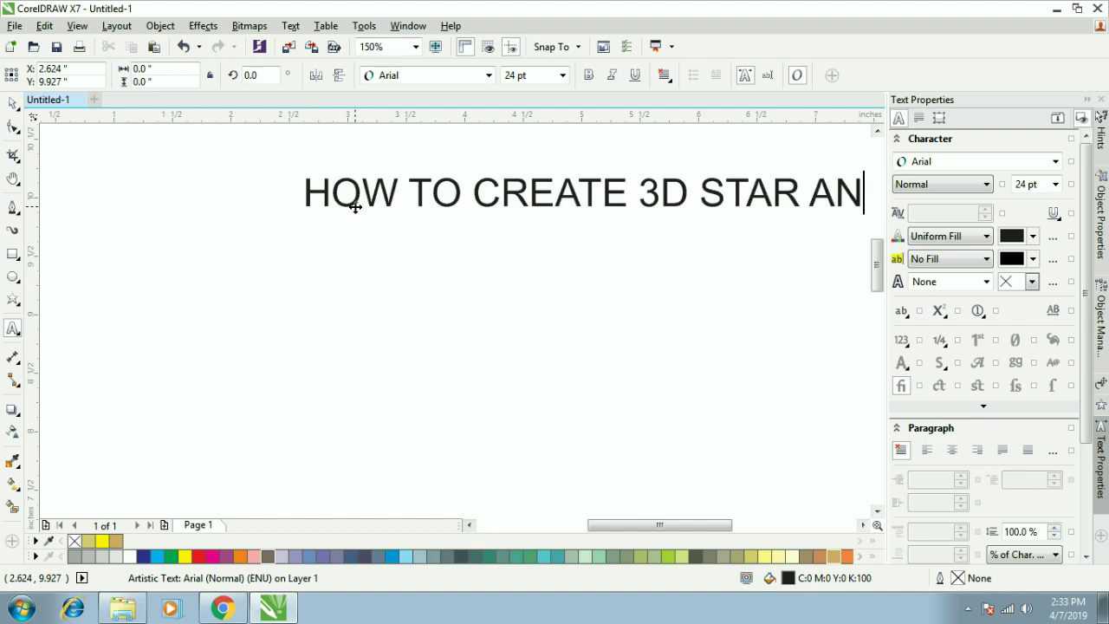
Shorten the artistic text title to "HOW TO CREATE 3D STAR" and make it bold
key("BackSpace")
key("BackSpace")
key("ctrl+space")
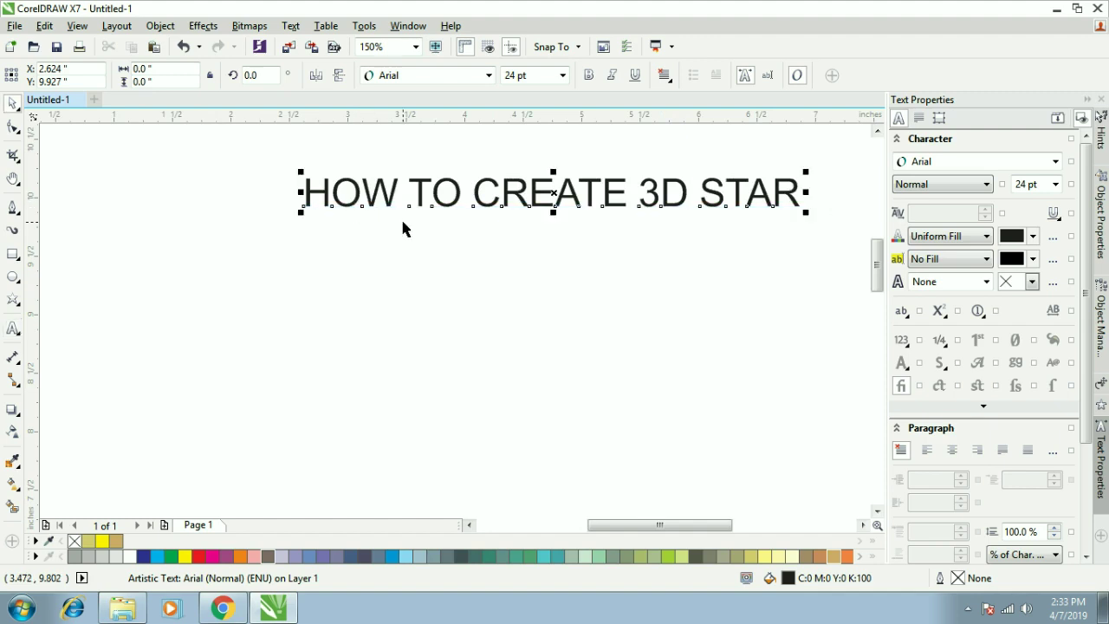
key("shift+F2")
left_click(590, 75)
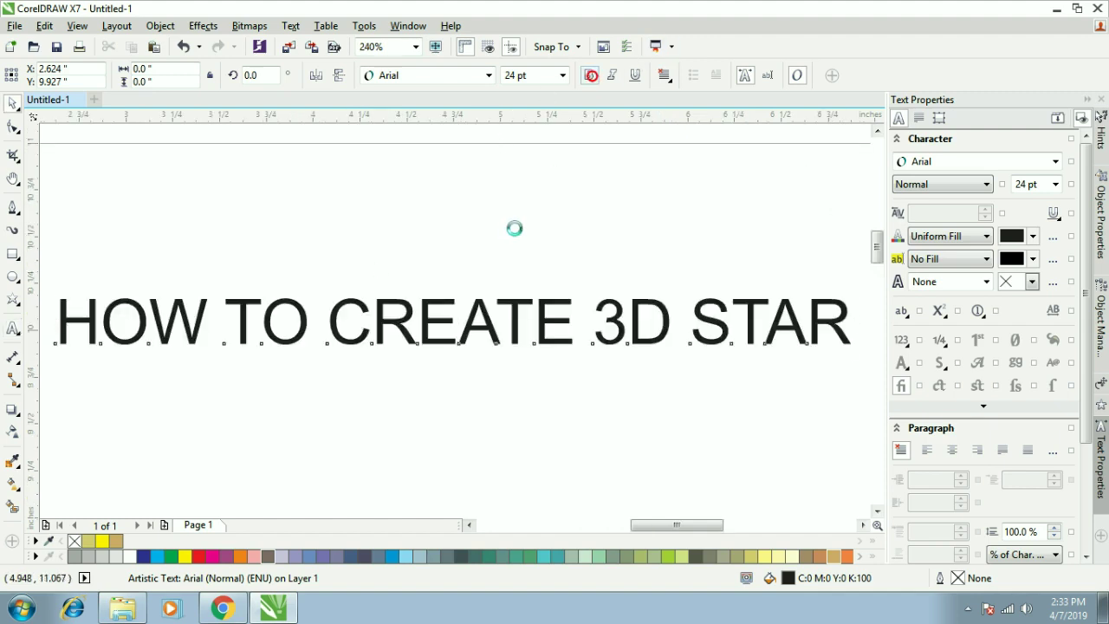
left_click(273, 468)
scroll(467, 213, "down", 2)
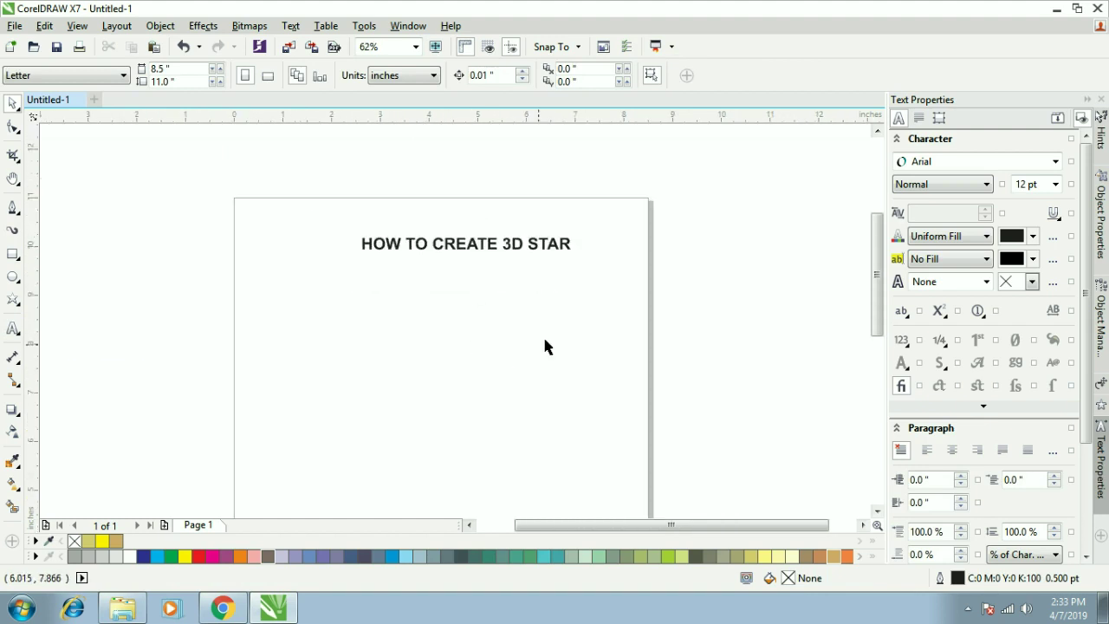
Draw a large five-pointed star on the page below the title, about 4.6 inches wide
scroll(563, 364, "up", 2)
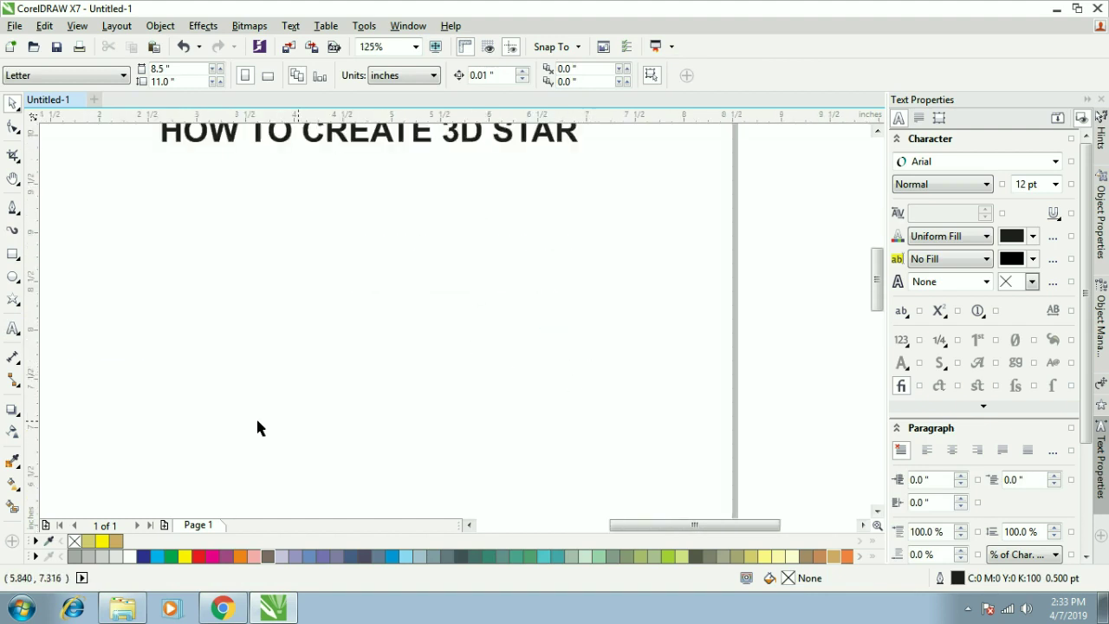
left_click(15, 302)
left_click_drag(170, 200, 638, 501)
scroll(459, 364, "down", 2)
scroll(481, 437, "up", 2)
key("space")
left_click(481, 250)
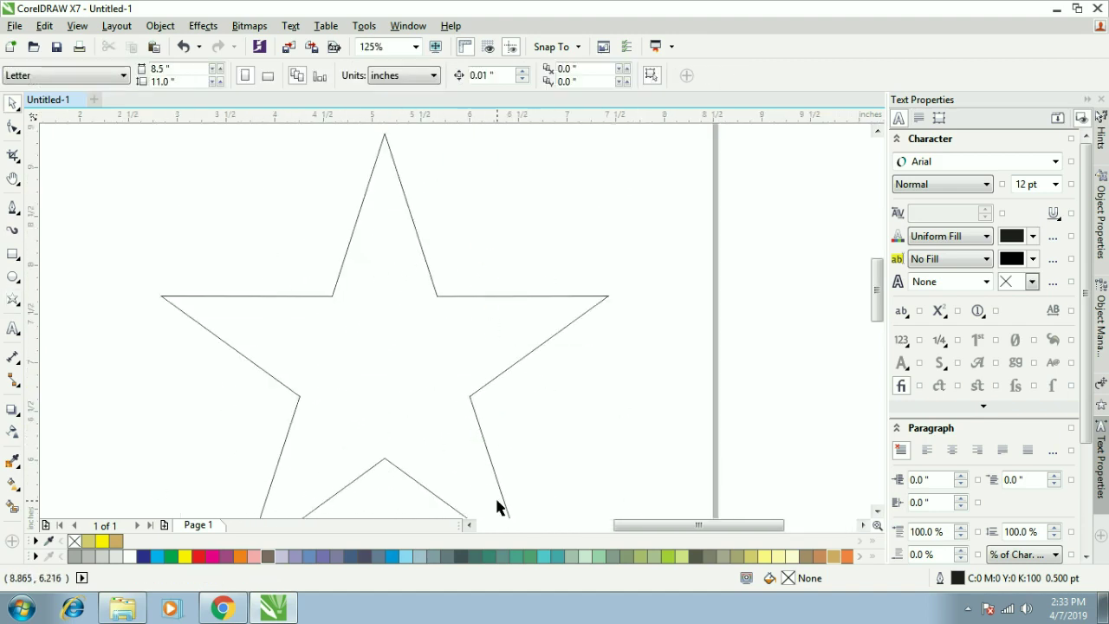
Draw a small circle about 0.11 inches wide inside the star and align it to the star's center horizontally and vertically
left_click(13, 212)
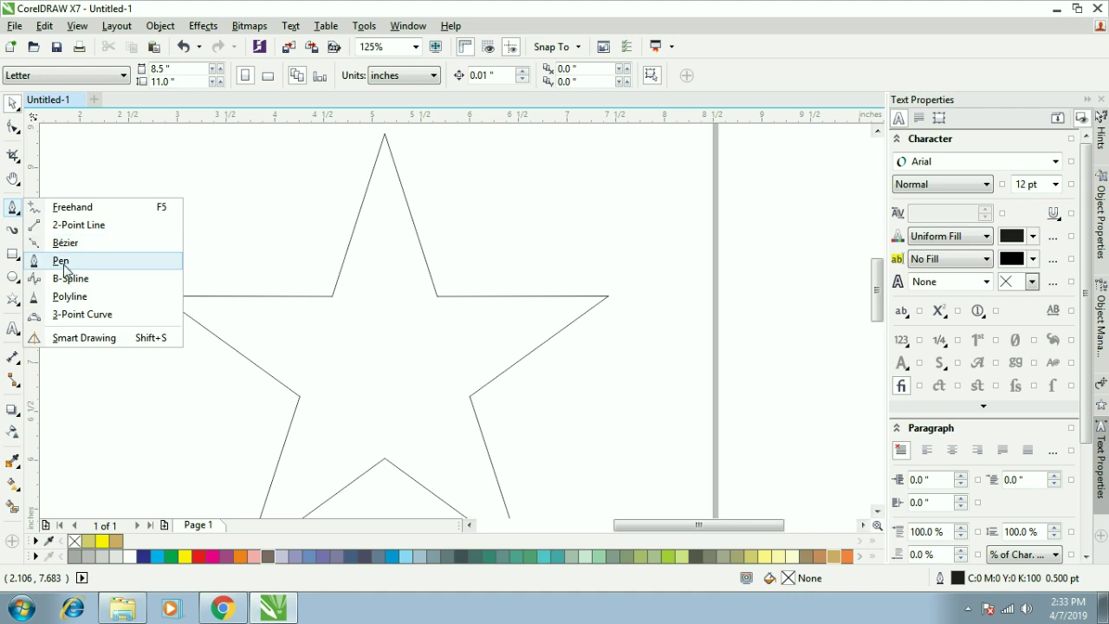
left_click(47, 264)
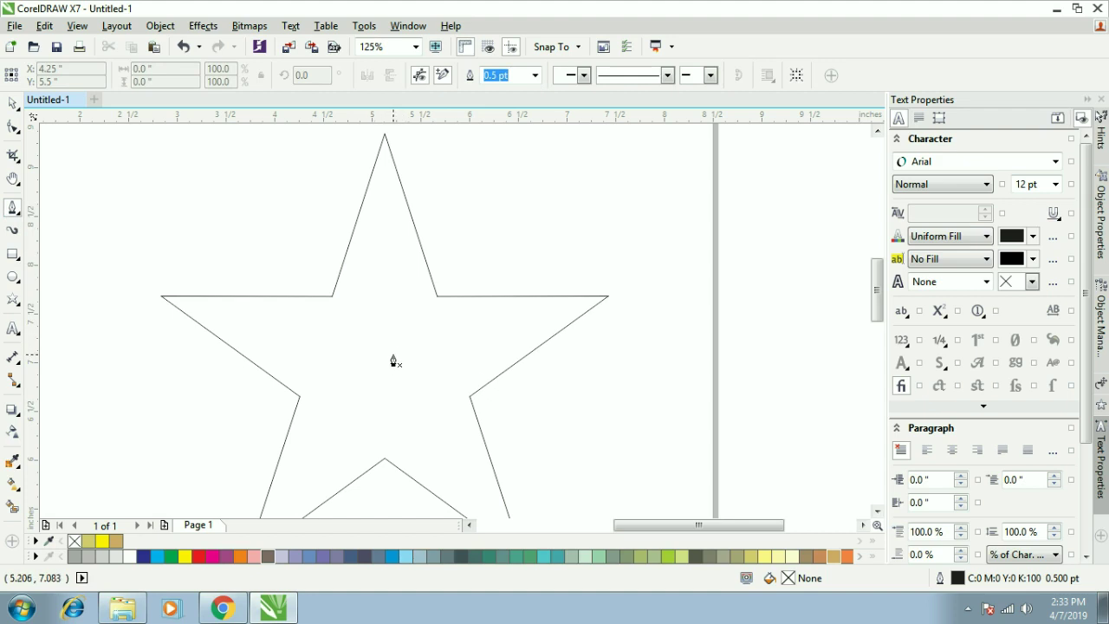
left_click(13, 277)
left_click_drag(336, 346, 356, 365)
key("space")
key("ctrl+a")
key("c")
key("e")
left_click(477, 238)
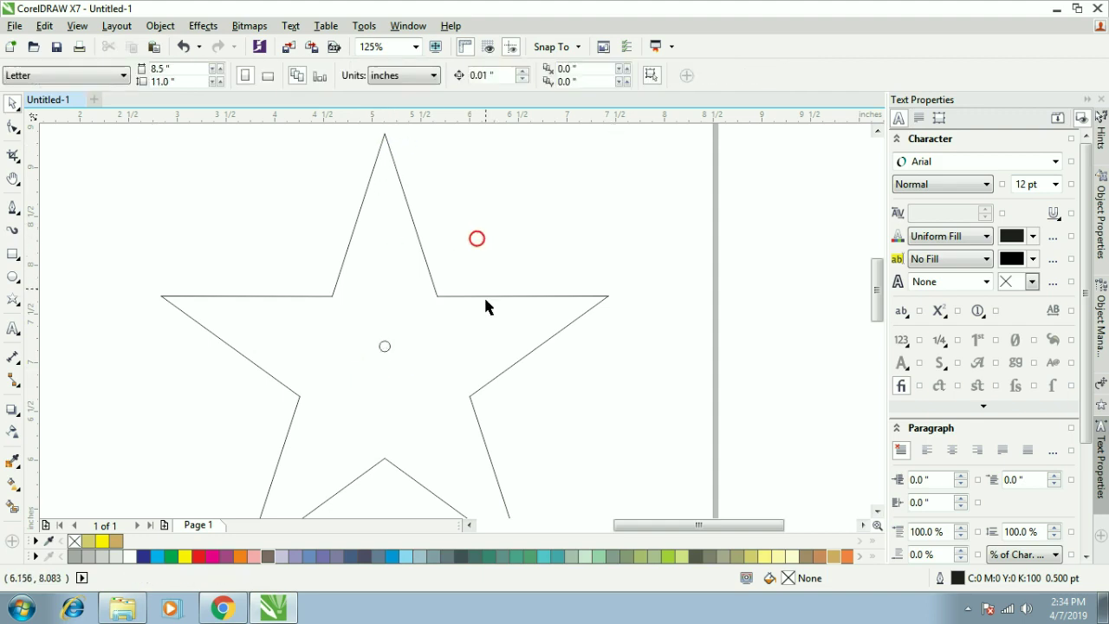
Draw a straight Pen line from the circle's center to the star's upper-left inner corner and delete the guide circle
left_click(12, 208)
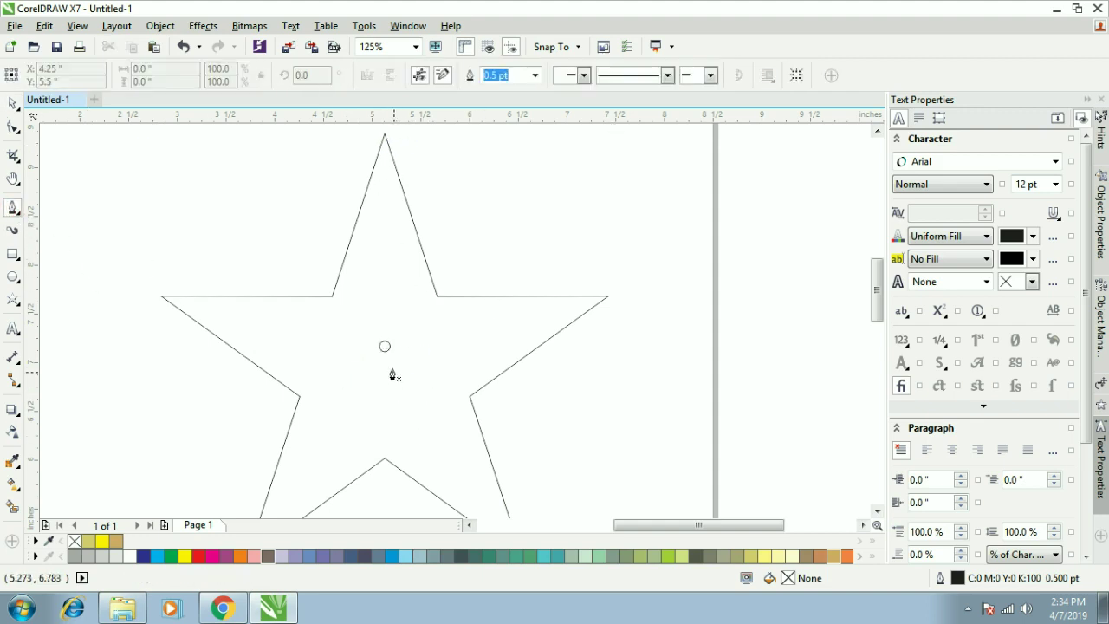
left_click(385, 347)
left_click(332, 296)
left_click_drag(434, 327, 350, 377)
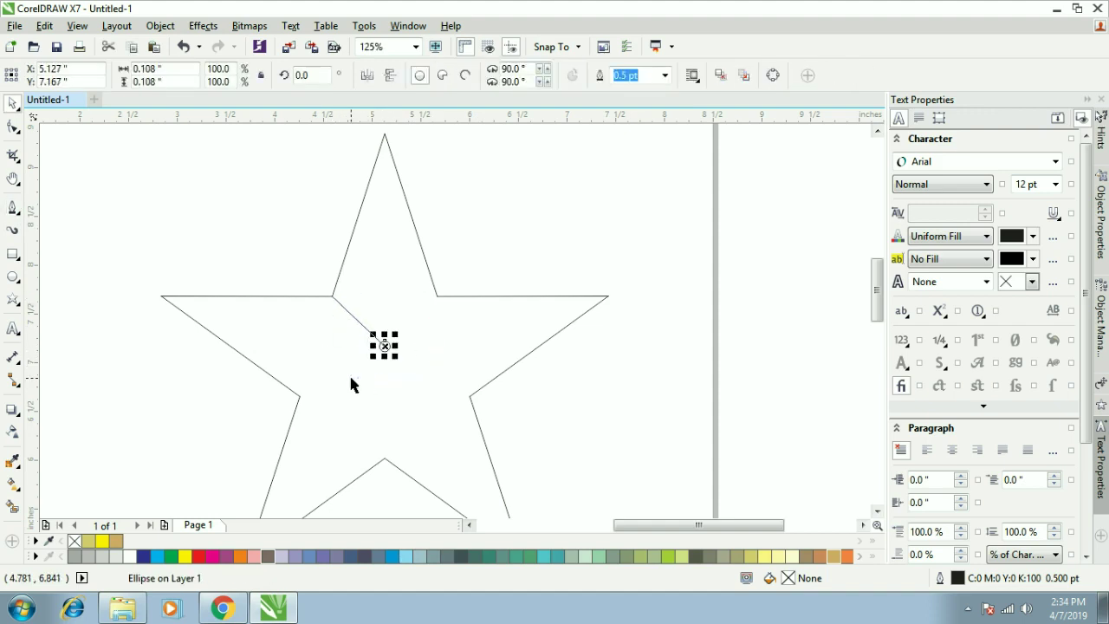
key("Delete")
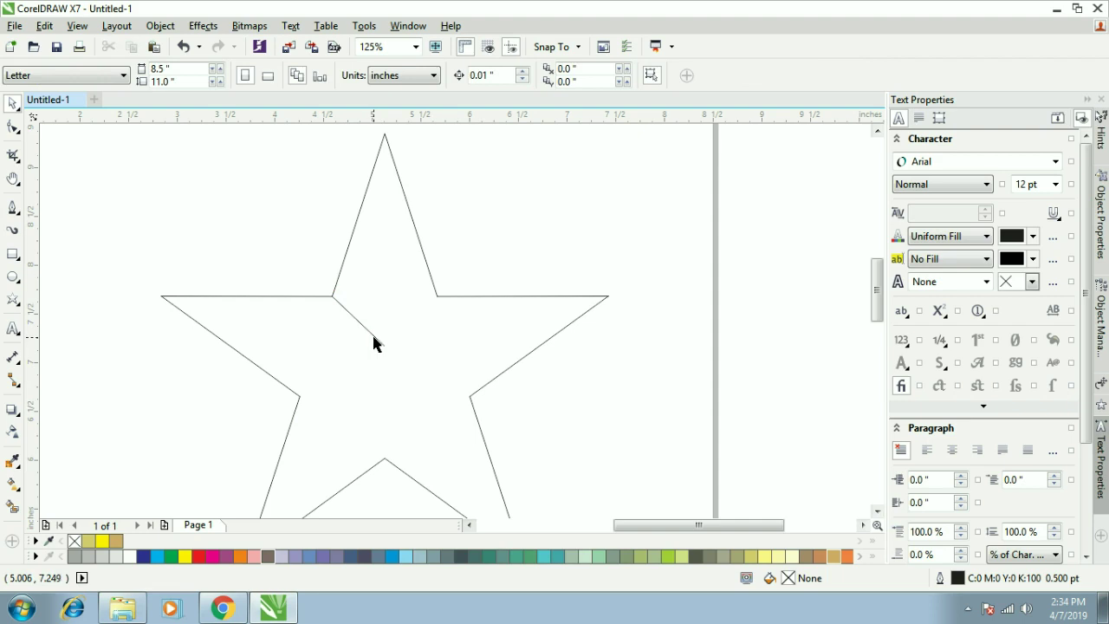
Extend the line to the star's left tip and back to the center, closing it as the left arm's upper triangle
left_click(373, 342)
key("space")
left_click(333, 297)
left_click(161, 296)
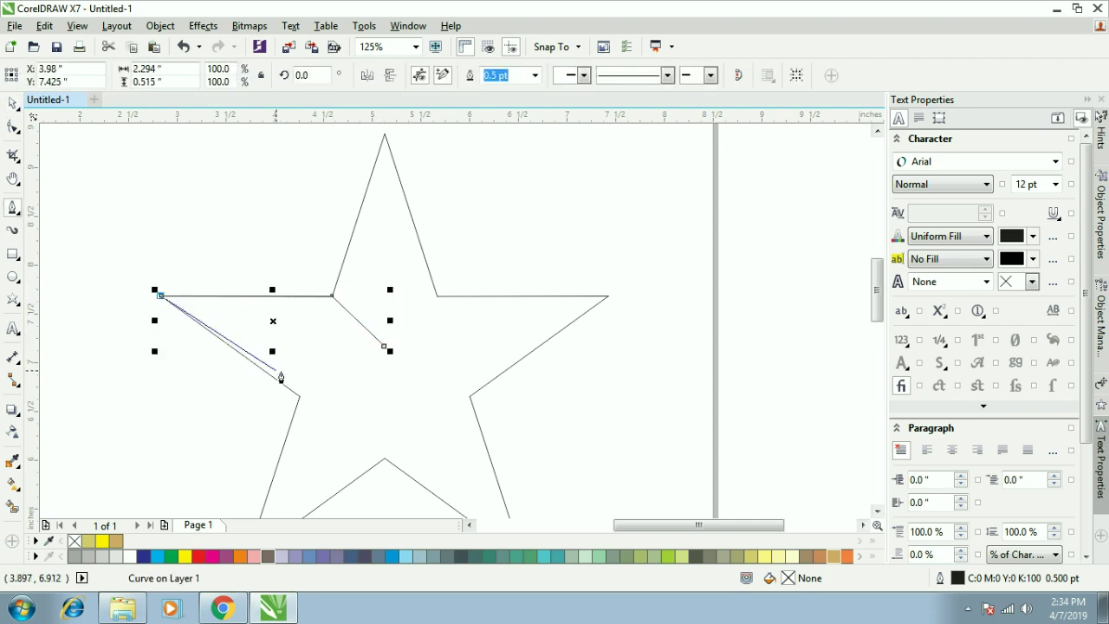
left_click(385, 347)
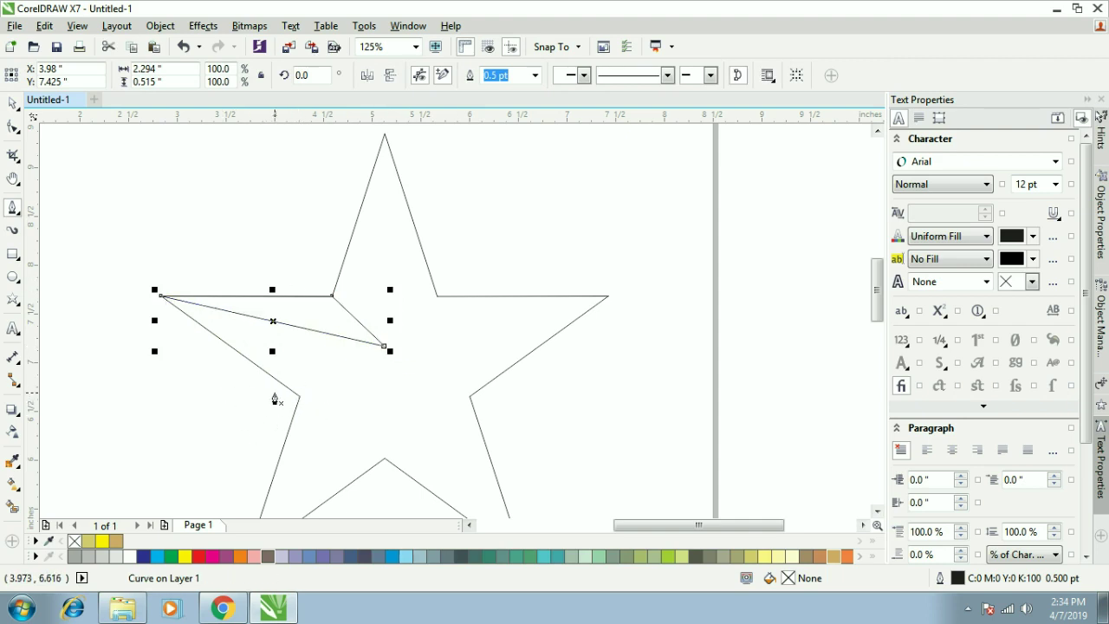
key("space")
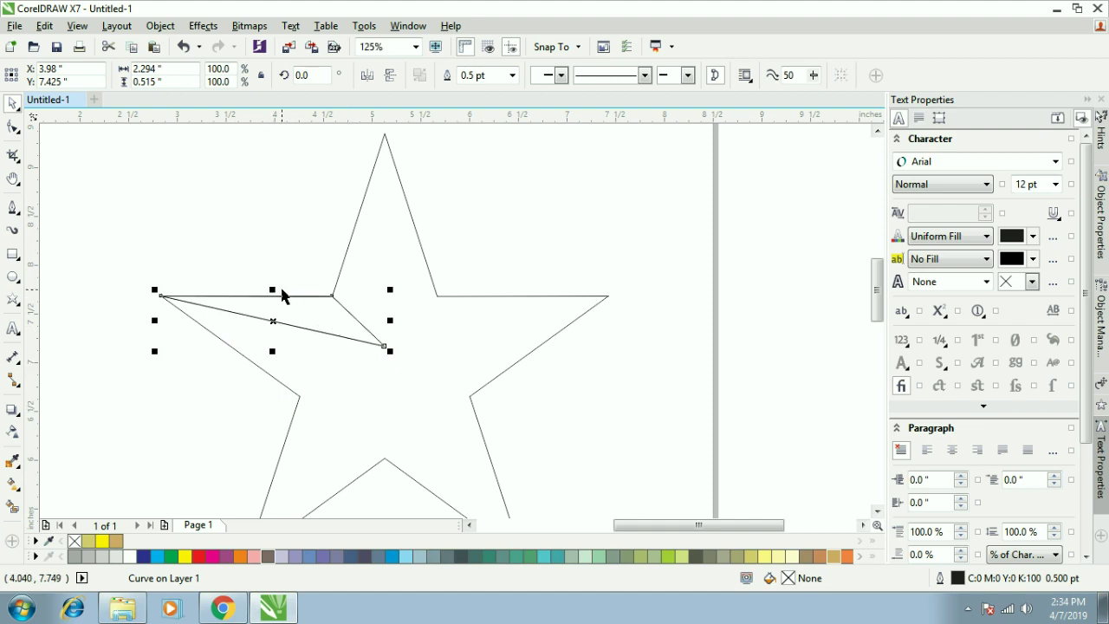
Mirror a copy of the triangle downward and snap its node to the left tip to form the left arm's lower triangle
left_click_drag(265, 295, 299, 397)
key("F10")
left_click_drag(162, 396, 160, 296)
key("space")
left_click(344, 324)
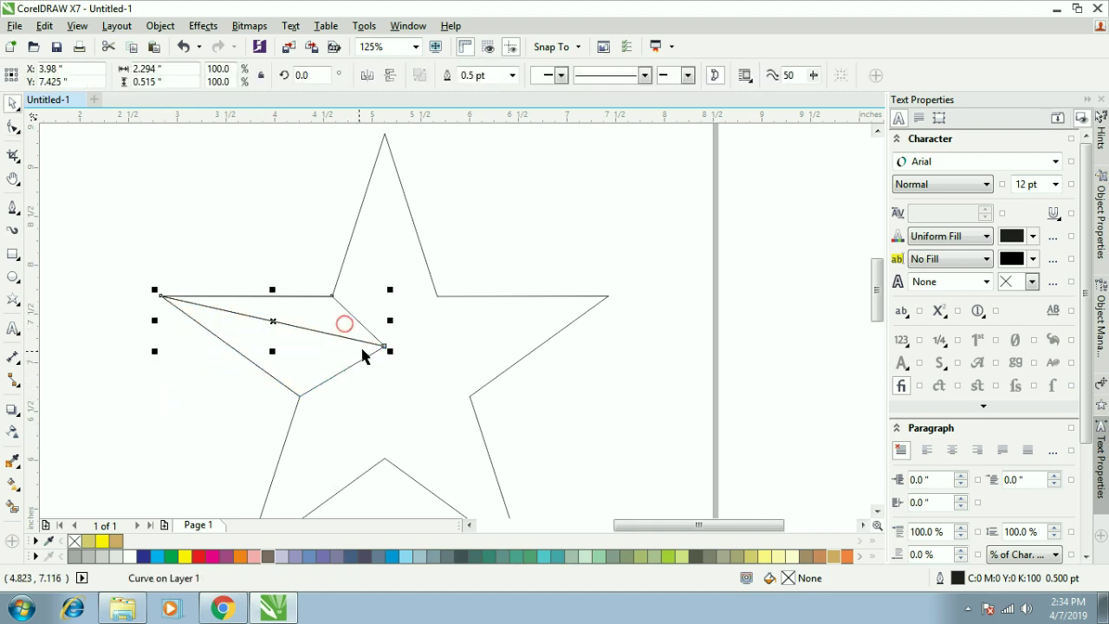
left_click(317, 352, "shift")
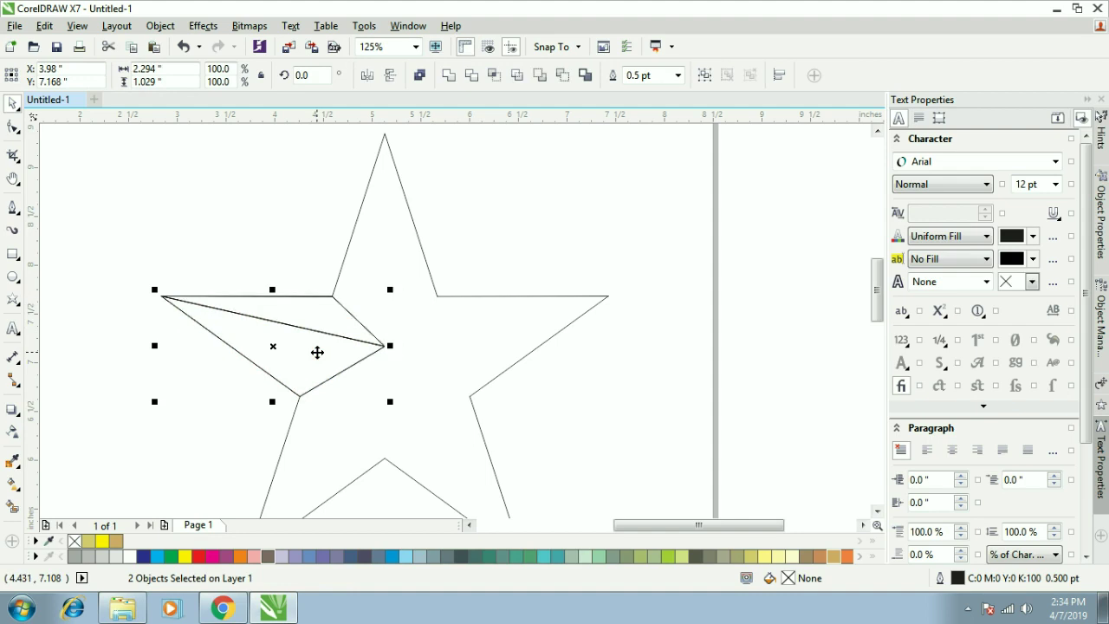
left_click(272, 247)
key("space")
left_click(307, 309)
left_click_drag(334, 297, 436, 297)
left_click_drag(161, 297, 386, 184)
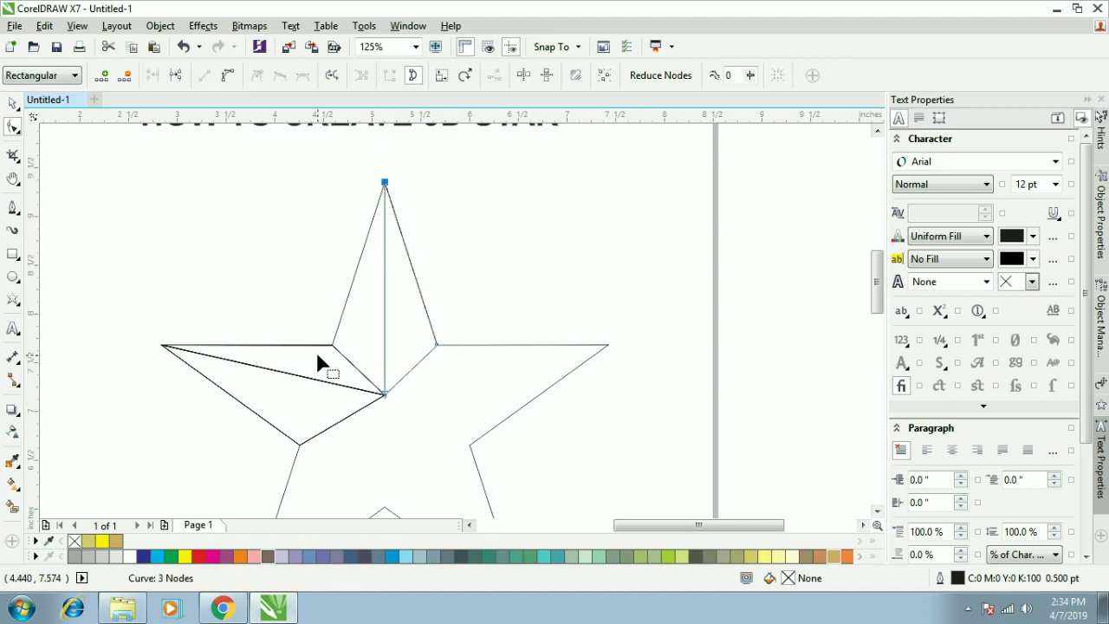
key("ctrl+z")
key("ctrl+z")
key("ctrl+z")
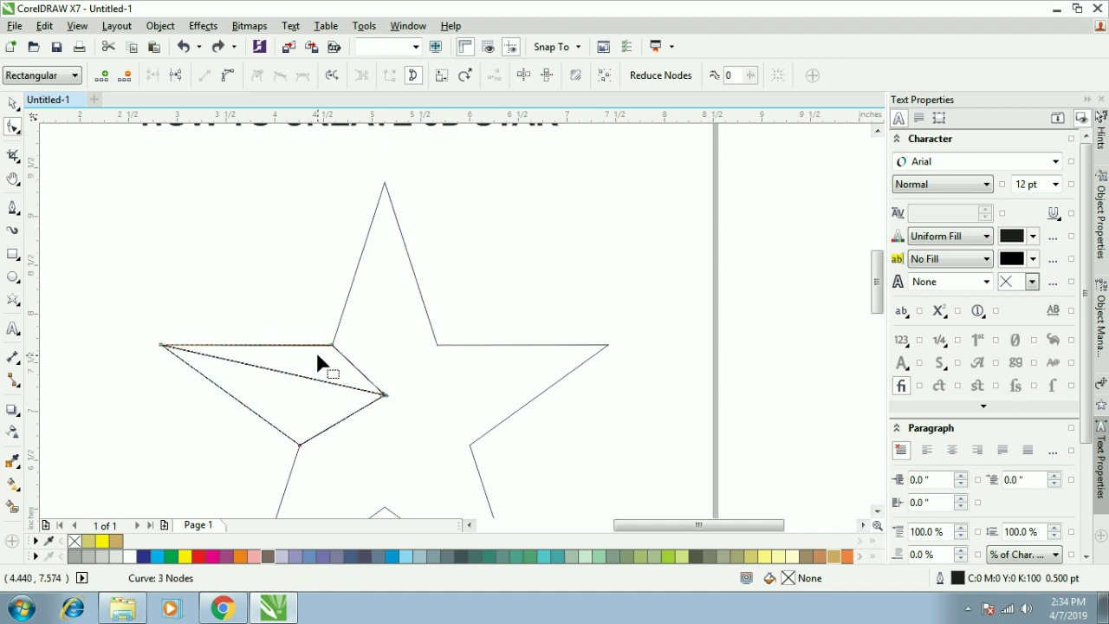
key("ctrl+z")
key("ctrl+z")
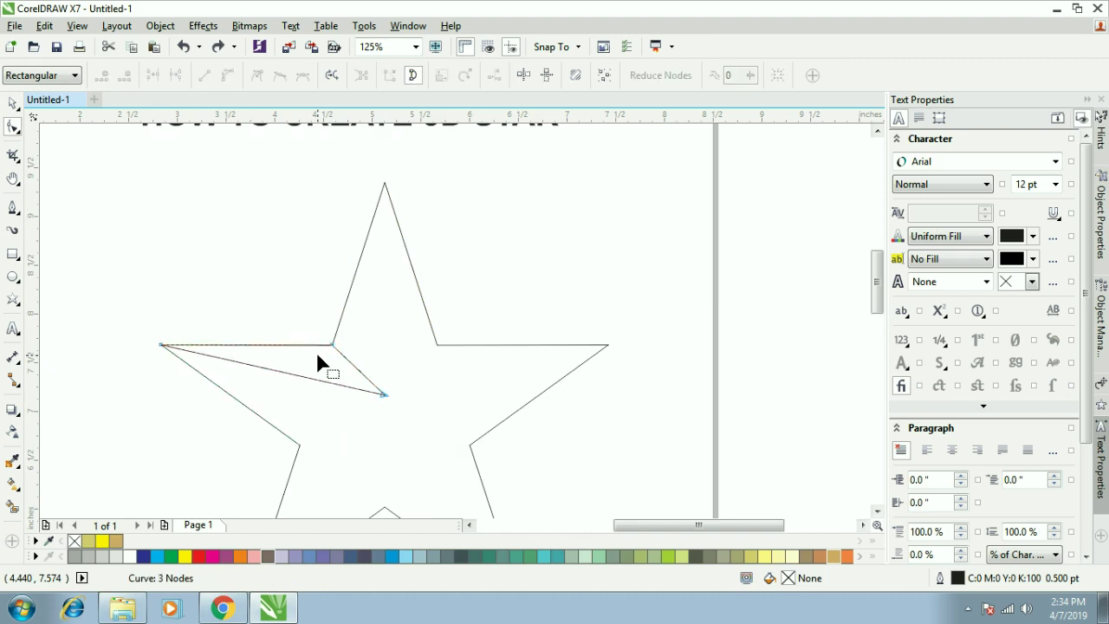
key("ctrl+shift+z")
key("ctrl+shift+z")
key("ctrl+shift+z")
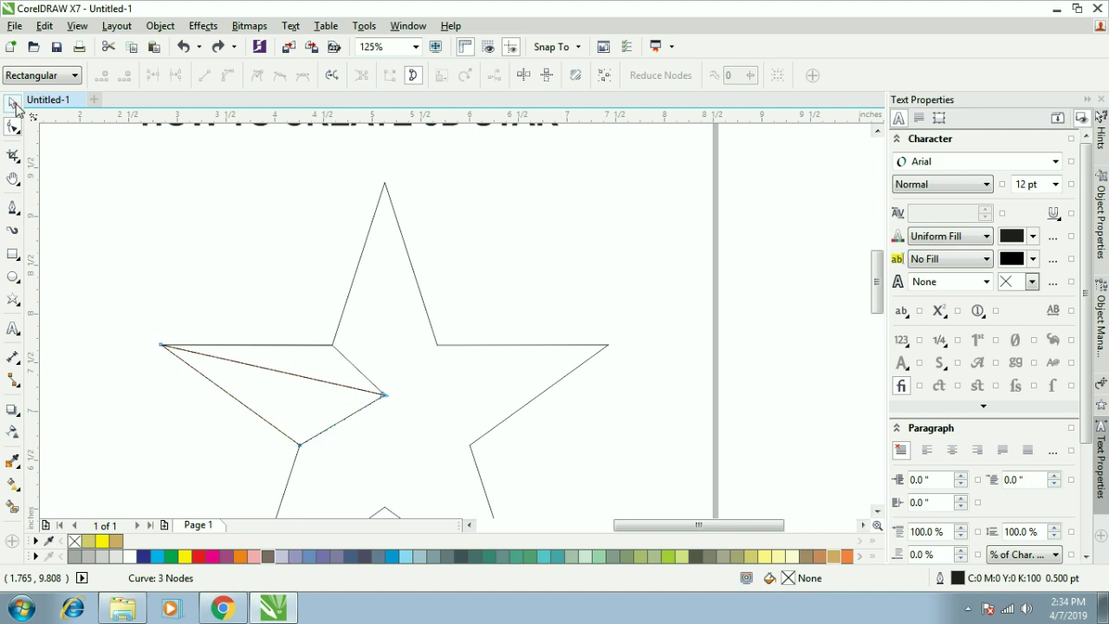
Rotate a copy of the left arm's two triangles about 75 degrees clockwise around the star's center toward the top arm
left_click(13, 104)
left_click(158, 248)
left_click(318, 364)
left_click(304, 400, "shift")
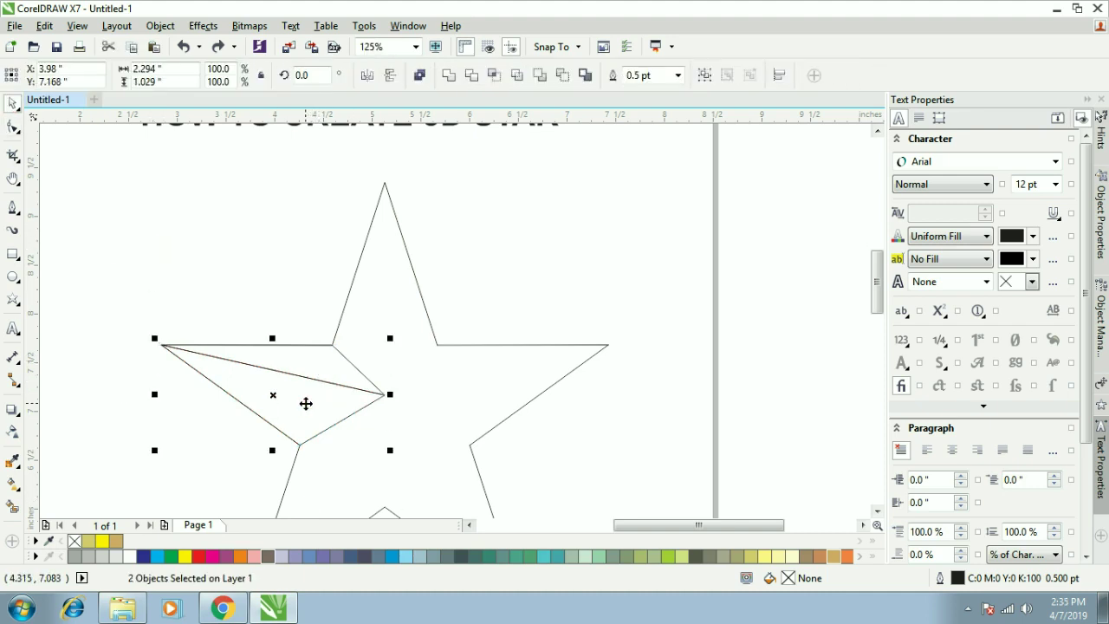
left_click(306, 403)
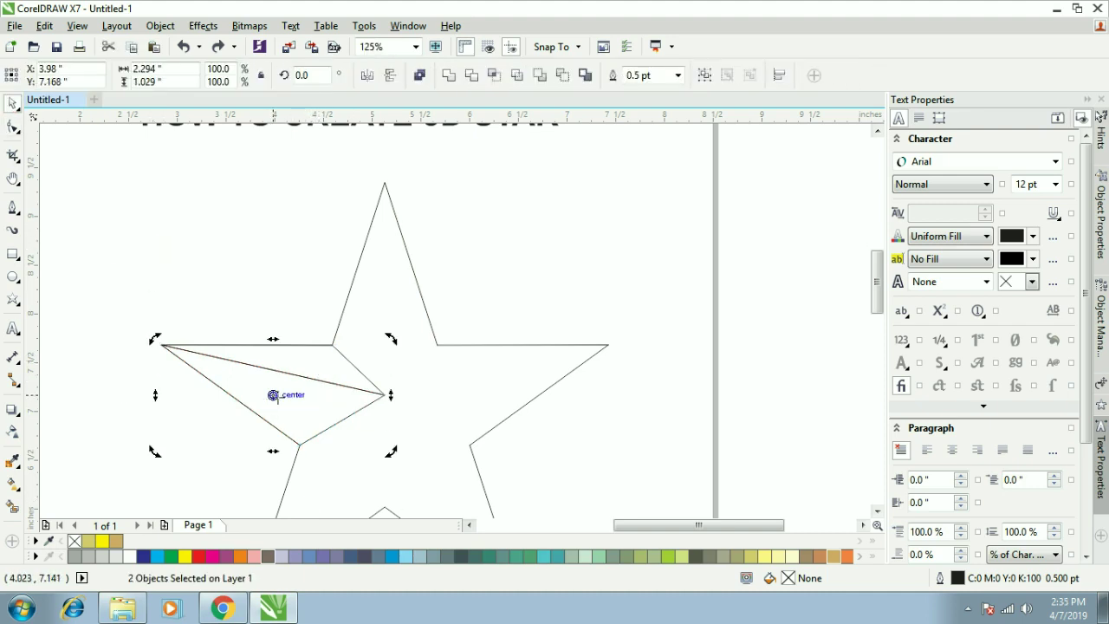
left_click_drag(274, 394, 385, 395)
left_click_drag(156, 339, 376, 235)
right_click(376, 235)
Reshape both copied triangles by snapping their outer nodes to the top arm's tip and its two inner corners
left_click(498, 188)
left_click(498, 327)
left_click(419, 331)
left_click(419, 331)
left_click_drag(419, 332, 437, 345)
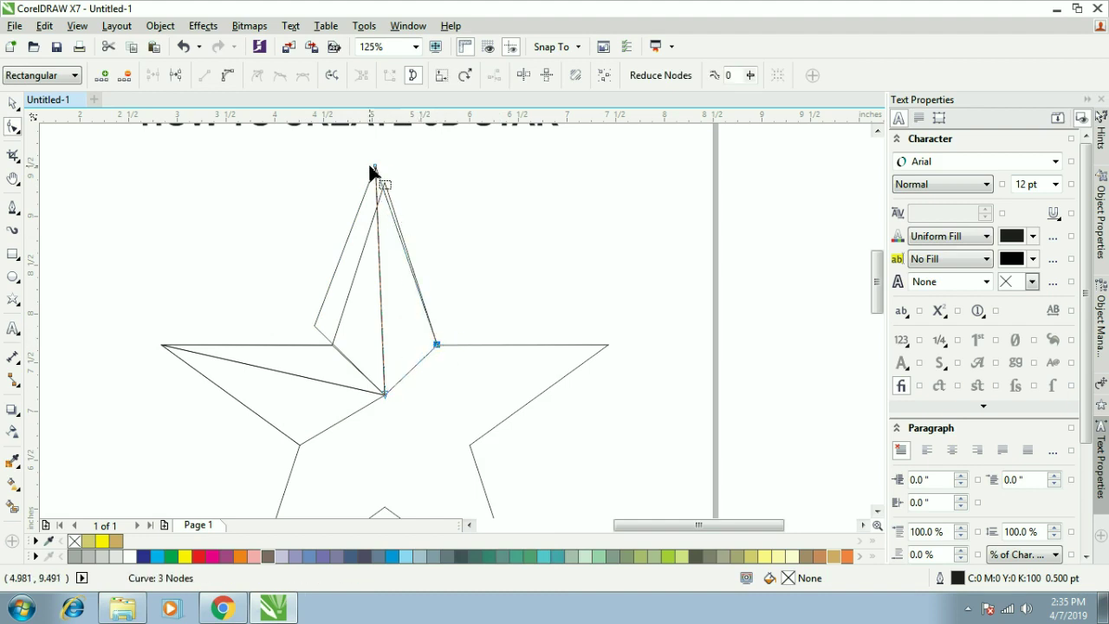
left_click_drag(377, 167, 385, 182)
left_click(372, 173)
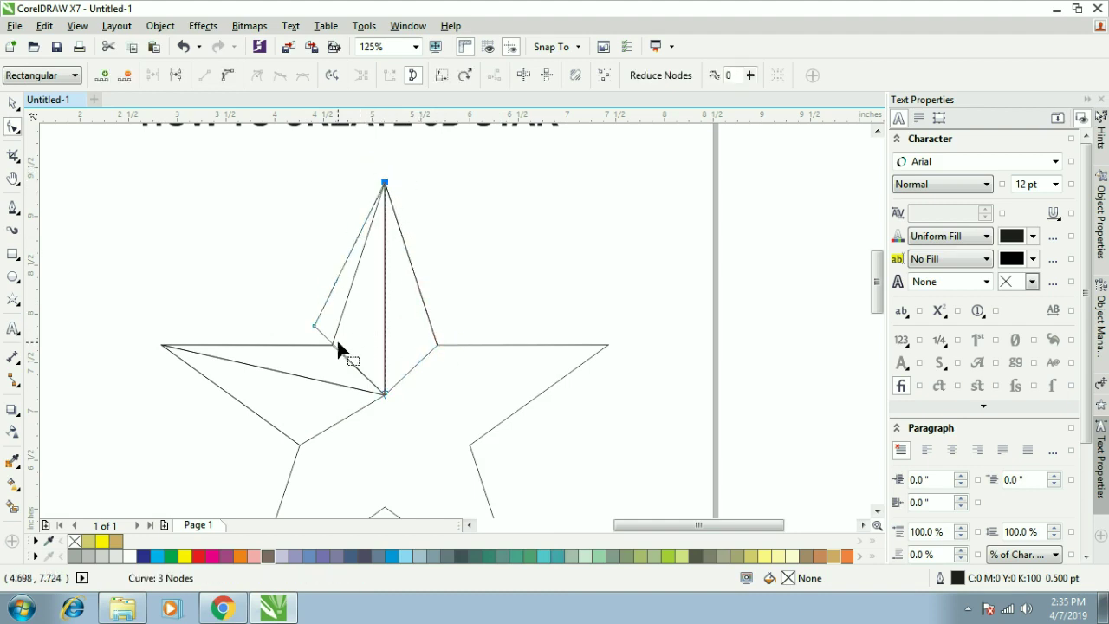
left_click_drag(315, 327, 334, 346)
key("space")
Rotate a copy of the top arm's two triangles clockwise around the star's center onto the right arm
left_click(485, 268)
left_click(390, 344)
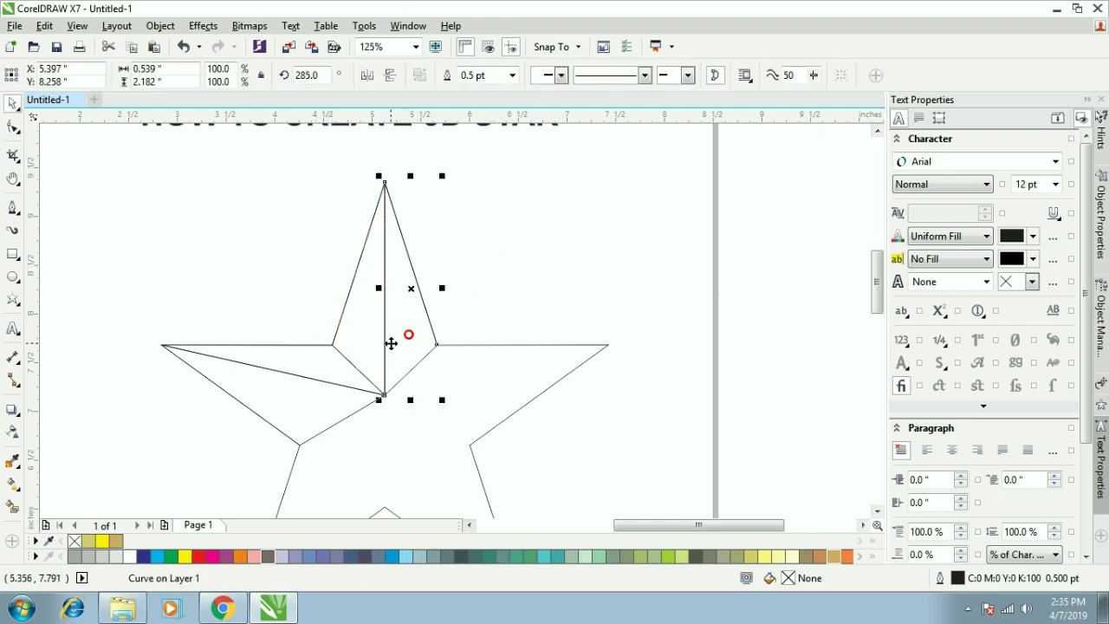
left_click(384, 322, "shift")
left_click(384, 320)
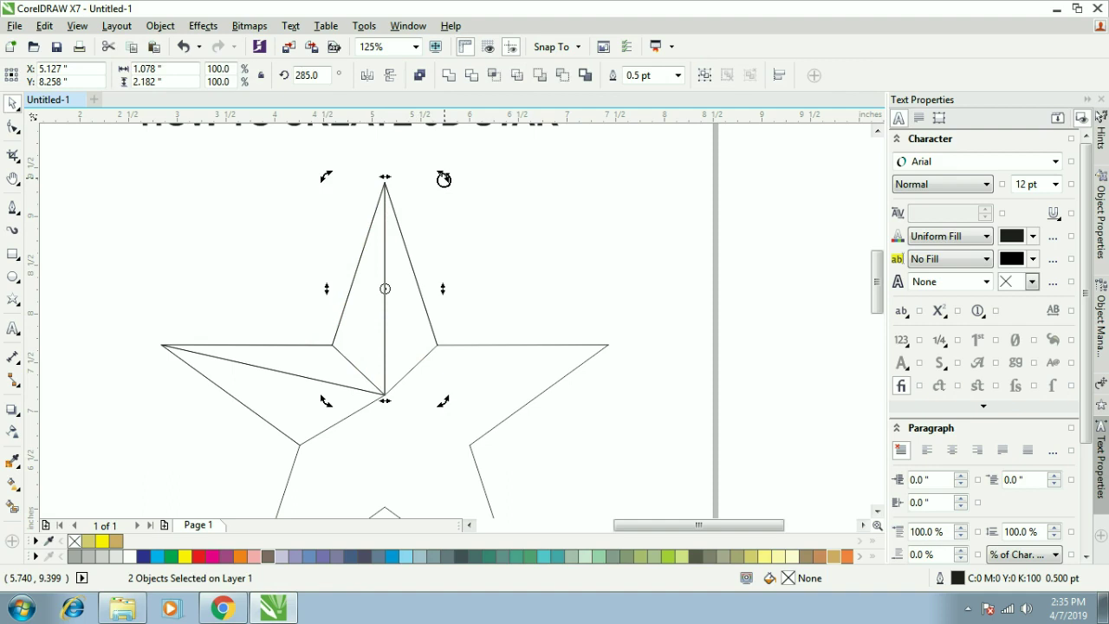
left_click_drag(385, 288, 383, 392)
left_click_drag(442, 177, 565, 440)
Snap the outer nodes of the right arm's two triangles to that arm's tip and inner corners
key("F10")
left_click(586, 392)
left_click_drag(596, 383, 608, 346)
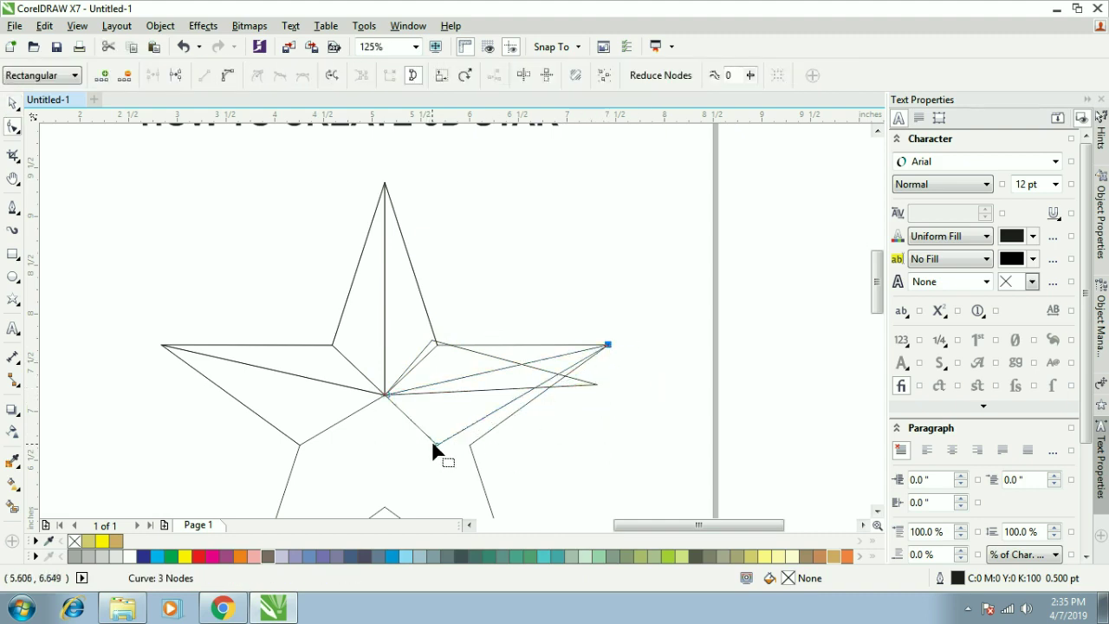
left_click_drag(437, 441, 471, 444)
left_click(441, 373)
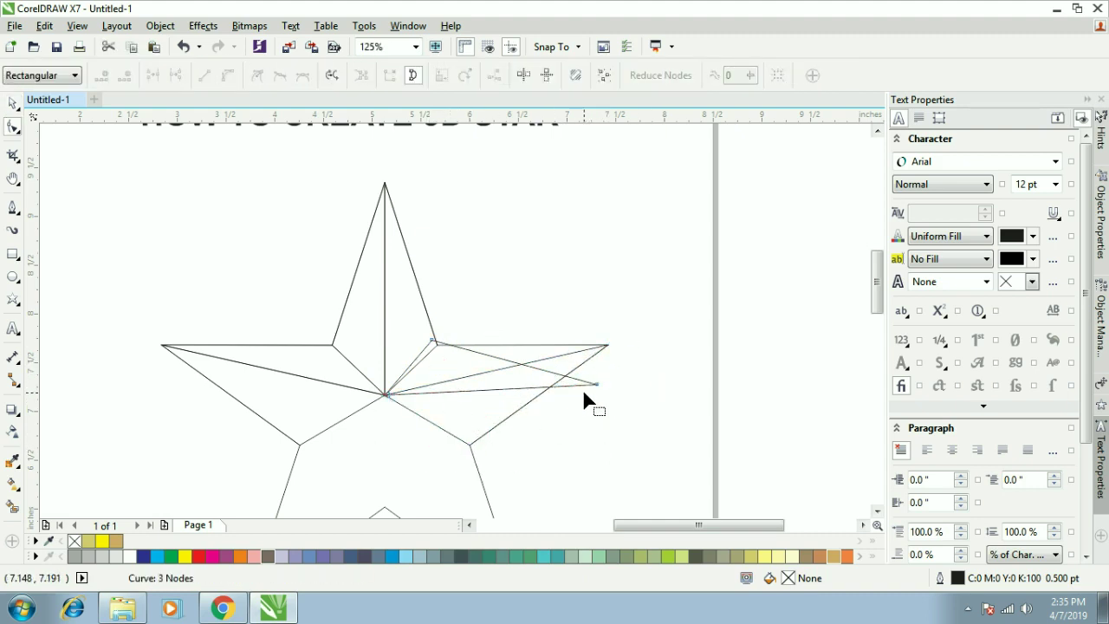
left_click_drag(595, 386, 607, 346)
left_click_drag(433, 342, 436, 344)
key("space")
Rotate a copy of the top arm's two triangles about 137 degrees clockwise around the star's center toward the lower-right arm
left_click(391, 303)
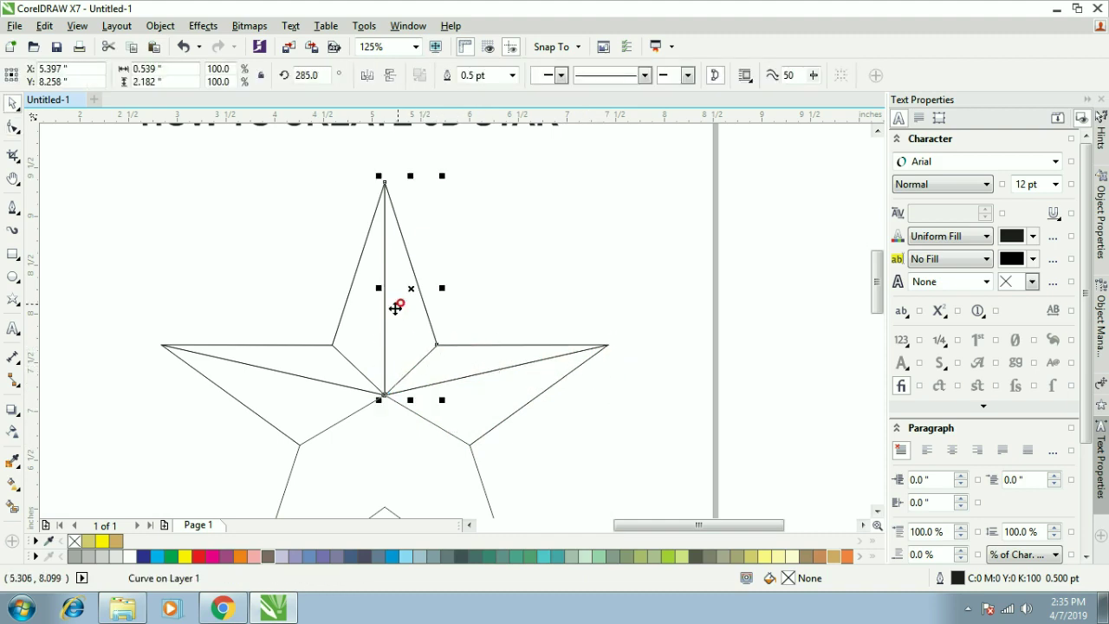
left_click(364, 345, "shift")
left_click(408, 314)
left_click_drag(386, 290, 385, 396)
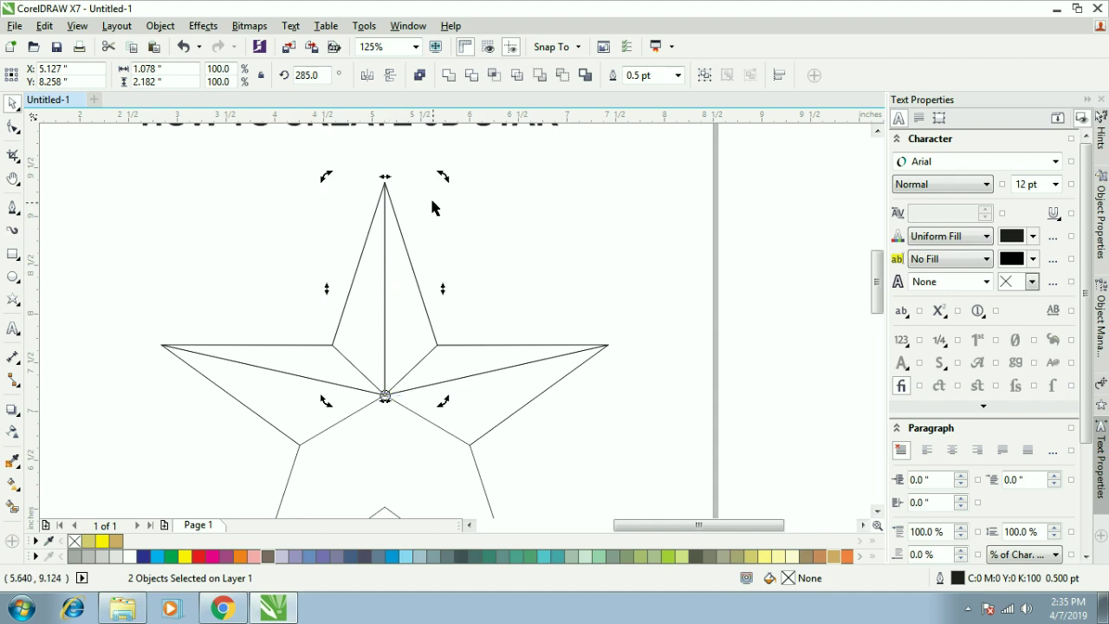
left_click_drag(444, 180, 448, 449)
Fit the two copied triangles to the lower-right arm by snapping their nodes to its tip and inner corners
left_click(578, 374)
double_click(446, 438)
left_click_drag(382, 402, 386, 444)
mouse_move(528, 484)
left_mouse_down()
mouse_move(514, 531)
mouse_move(526, 464)
left_mouse_up()
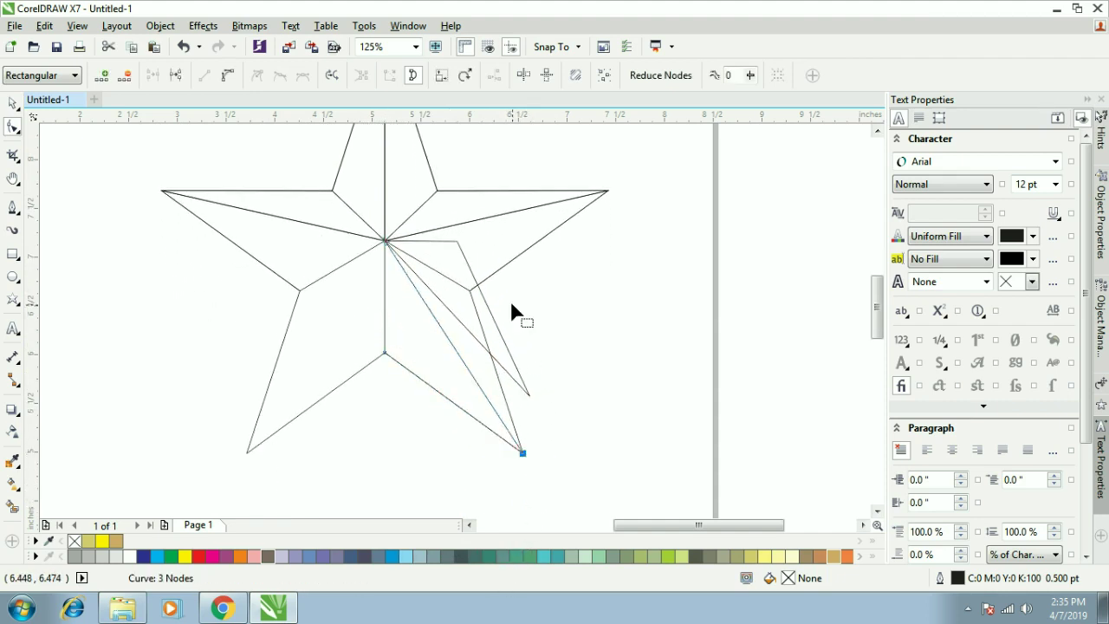
left_click_drag(528, 396, 523, 452)
left_click_drag(456, 243, 470, 293)
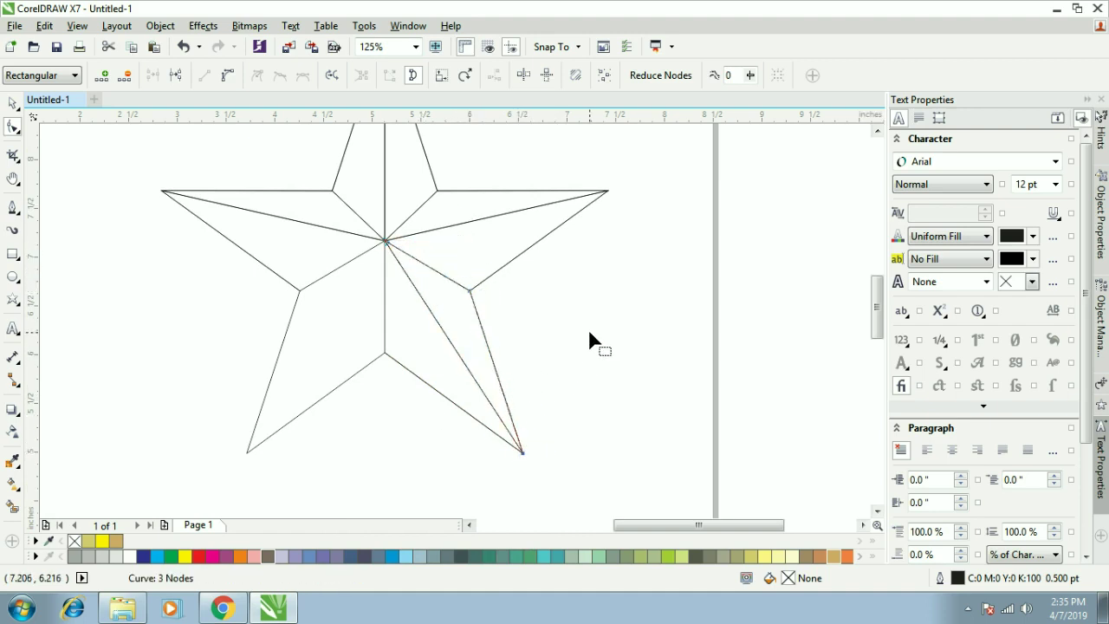
left_click(588, 330)
key("space")
Rotate a copy of the lower-right arm's two triangles clockwise around the star's center toward the lower-left arm
left_click(426, 370)
left_click(529, 320)
left_click(437, 320)
left_click(439, 349, "shift")
left_click(440, 347)
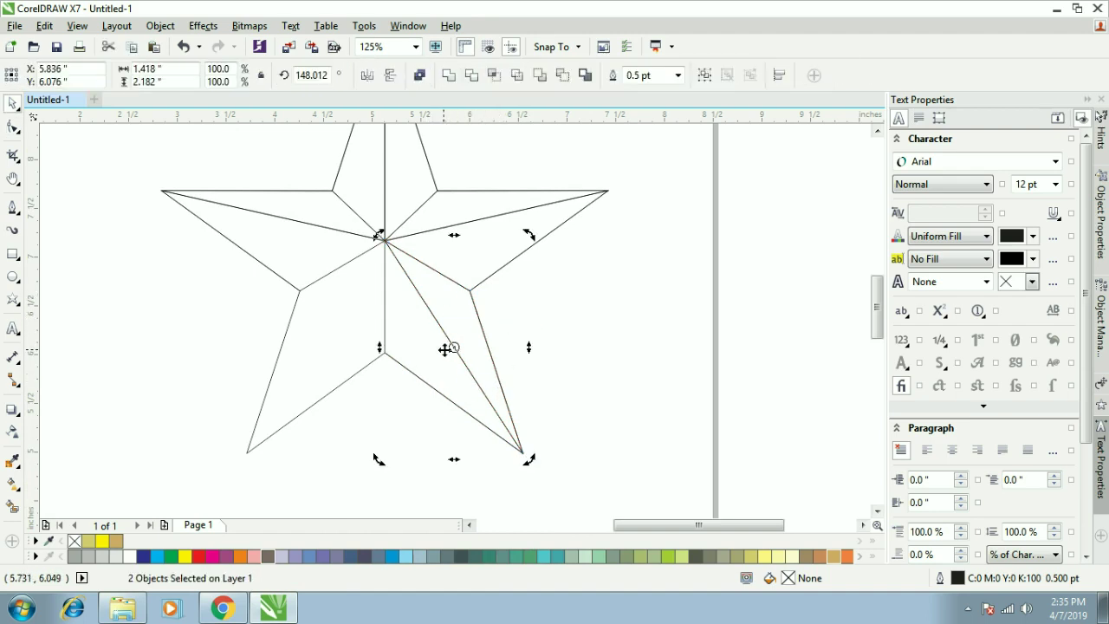
left_click_drag(401, 267, 385, 240)
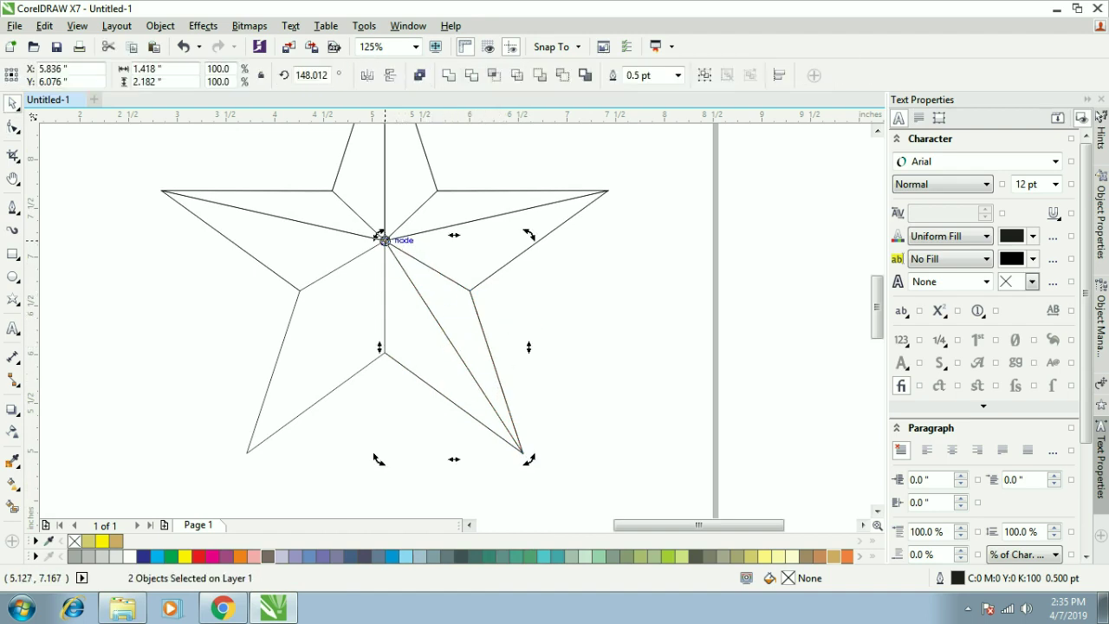
left_click_drag(526, 459, 215, 434)
Fit the two copied triangles to the lower-left arm by snapping their nodes to its tip and inner corners
left_click(349, 445)
left_click(322, 339)
key("F10")
left_click_drag(360, 335, 385, 353)
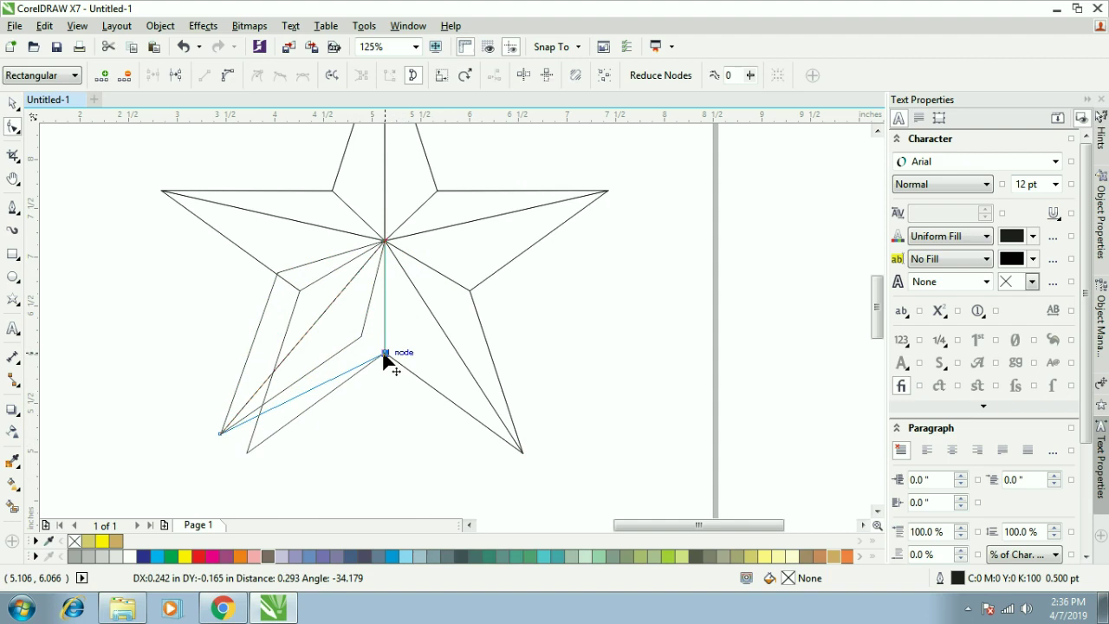
left_click_drag(220, 434, 247, 452)
left_click(239, 381)
left_click_drag(276, 272, 299, 290)
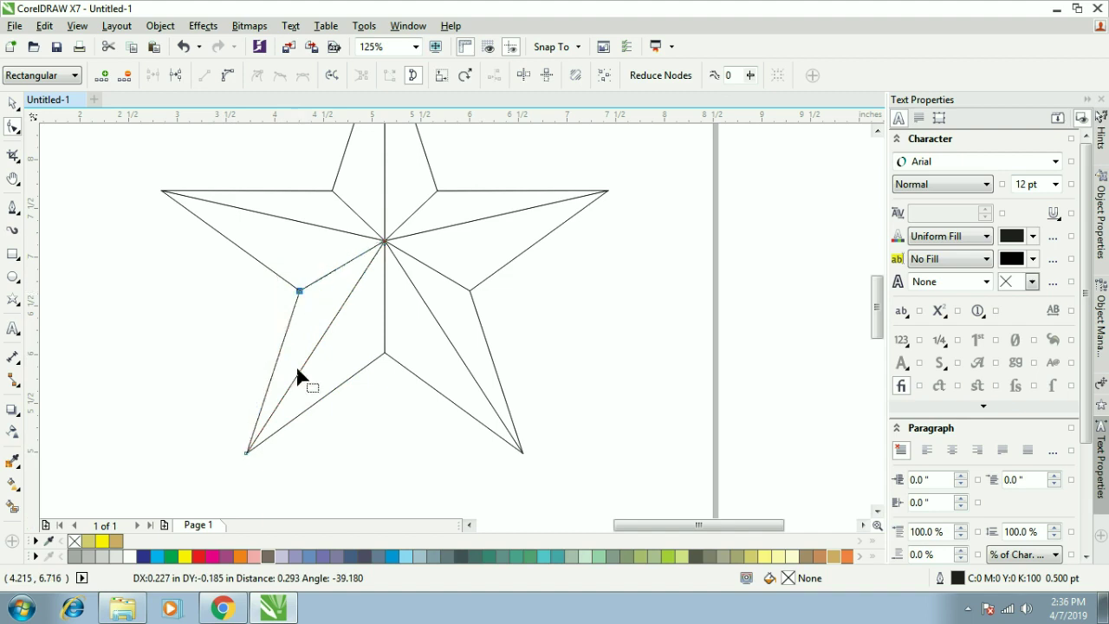
Move the original five-pointed star outline away from the triangles and delete it
key("space")
left_click(334, 370)
left_click_drag(389, 245, 747, 286)
scroll(668, 337, "down", 2)
scroll(669, 339, "up", 2)
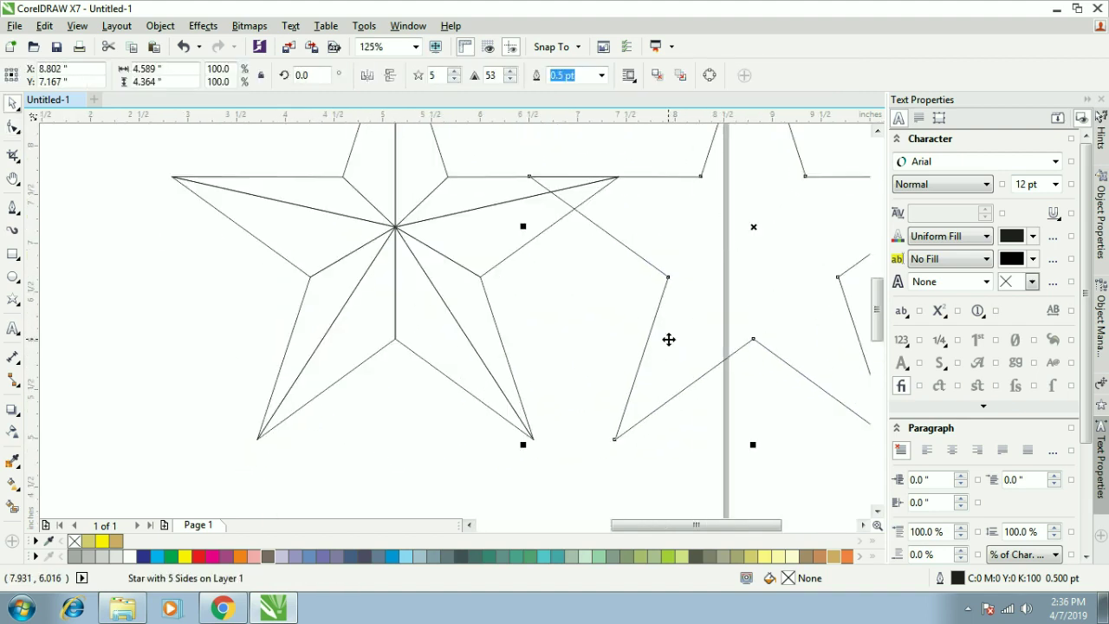
key("Delete")
scroll(547, 364, "down", 4)
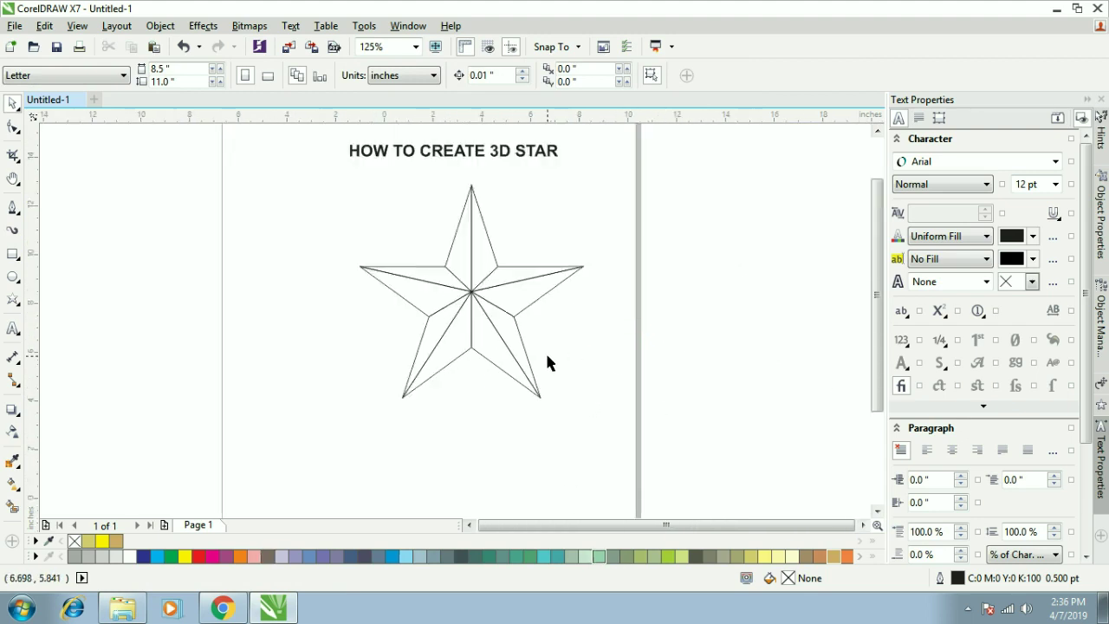
Fill the left arm's lower triangle with Gold and adjust the color to C0 M35 Y75 K35
scroll(547, 343, "up", 4)
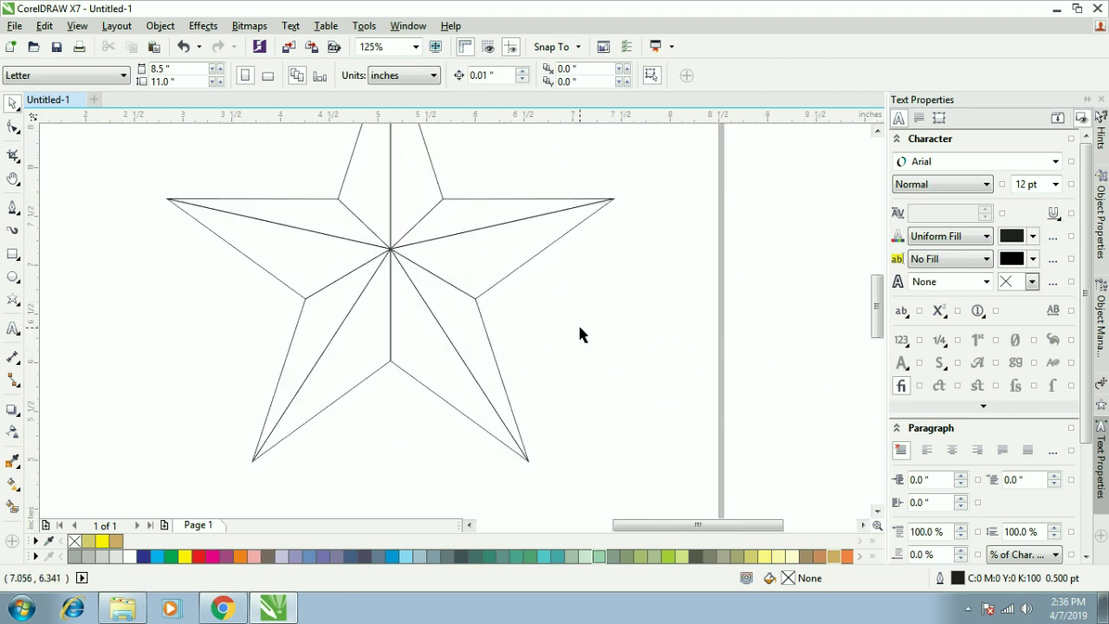
left_click(287, 258)
left_click(835, 556)
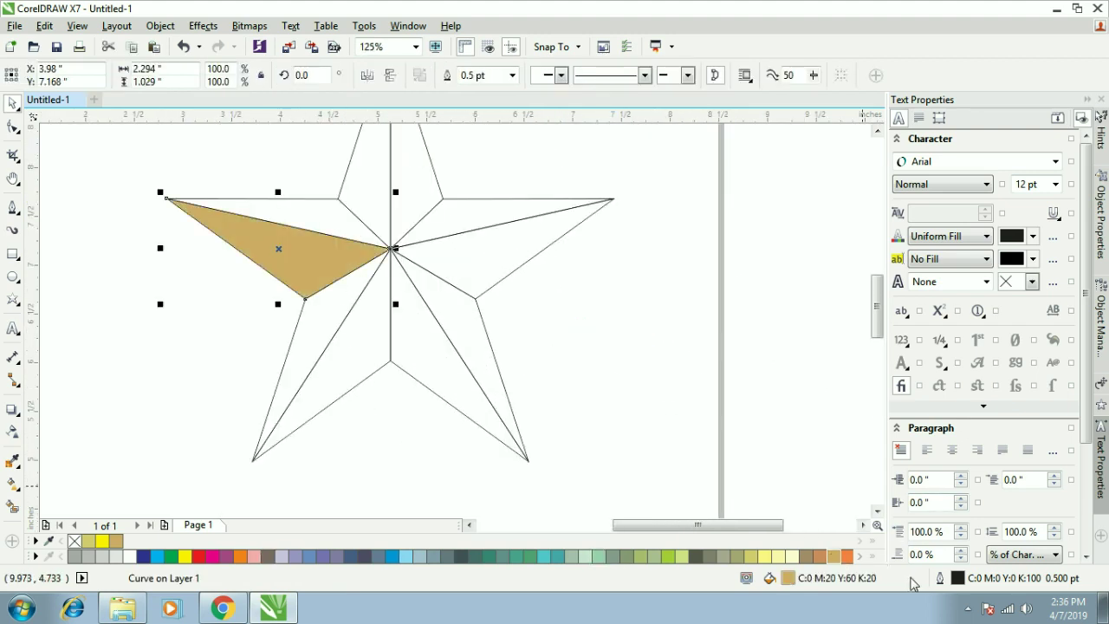
left_click(329, 263)
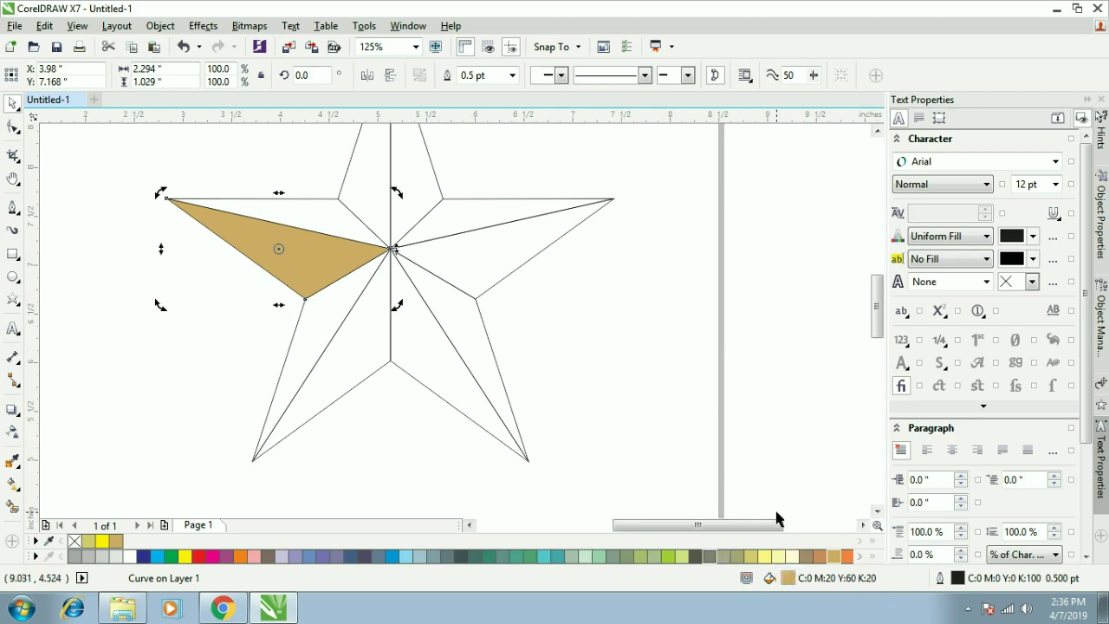
double_click(786, 577)
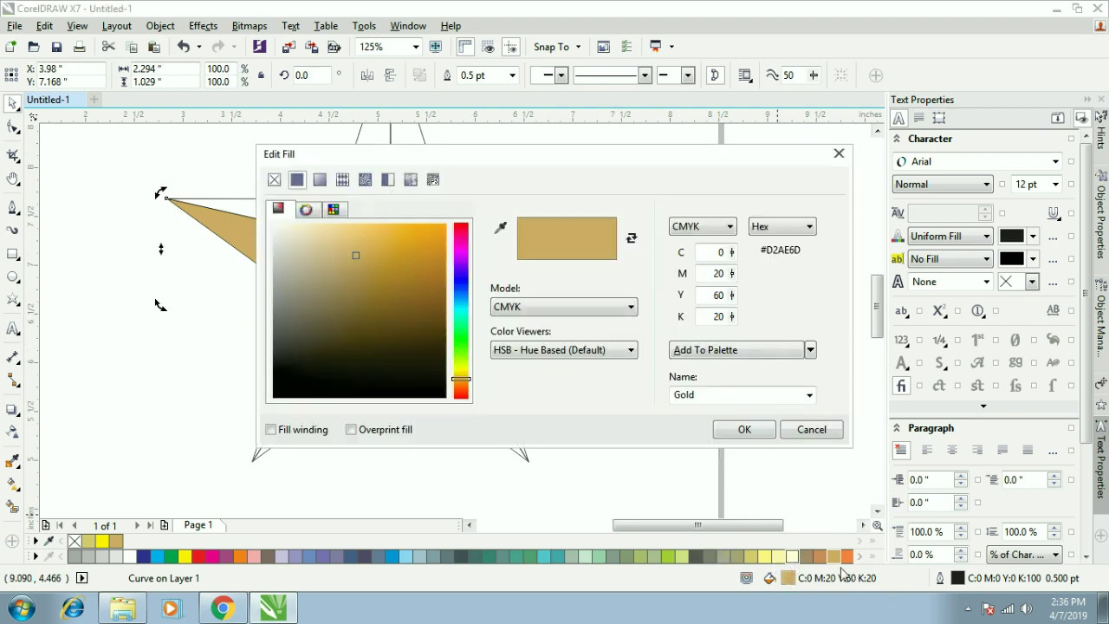
double_click(711, 272)
type("35")
key("Tab")
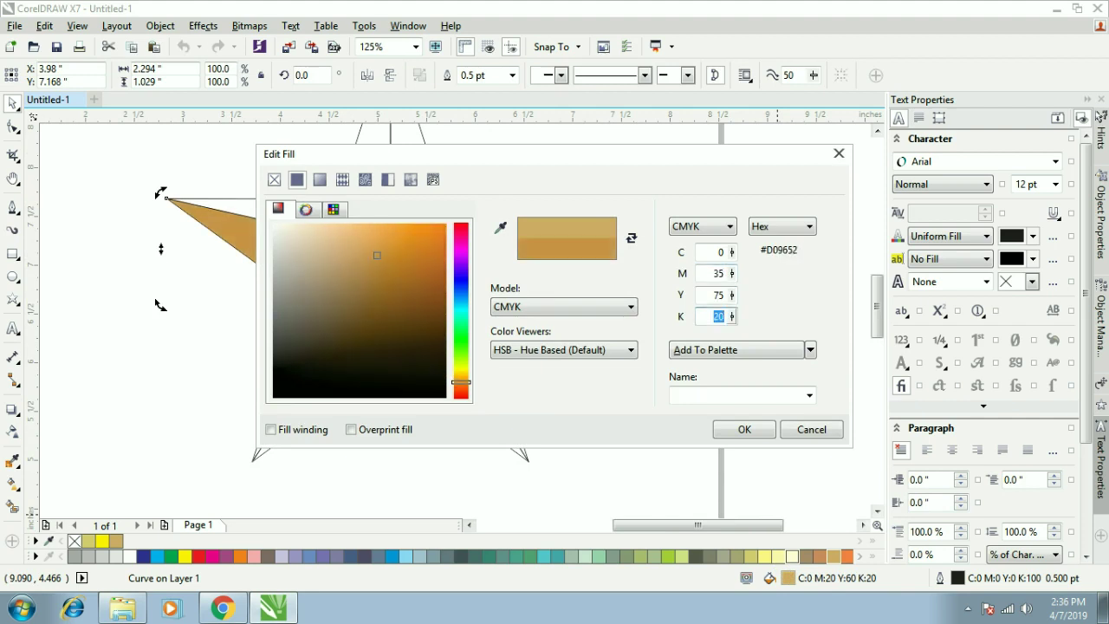
key("shift+Tab")
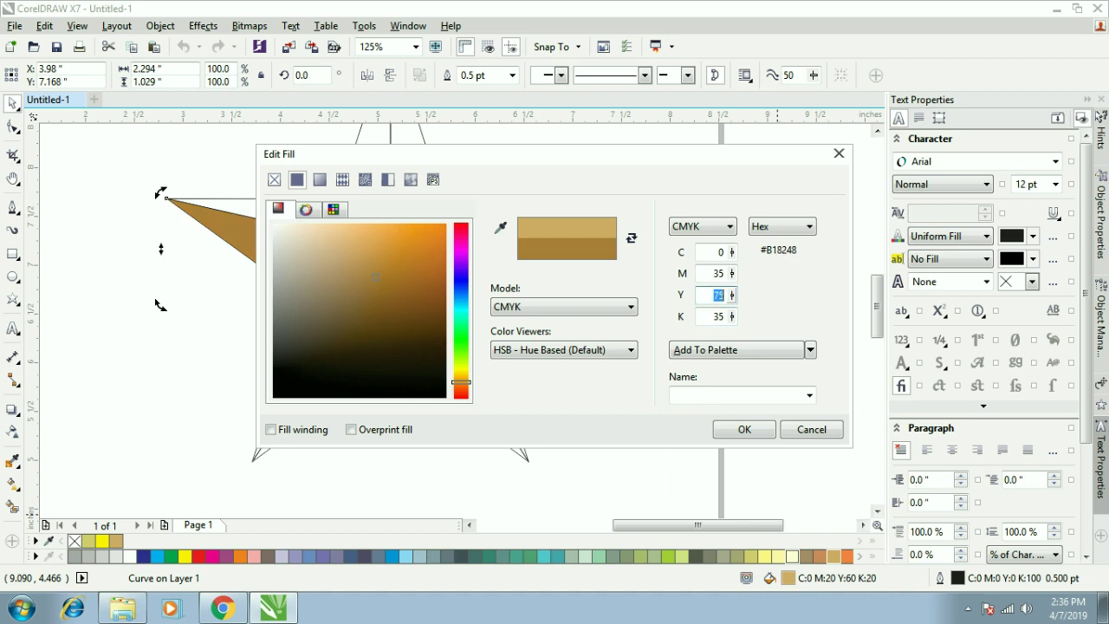
key("Return")
Fill the left arm's upper triangle with golden yellow and tint it with Gold to reach C0 M20 Y87 K7
left_click(301, 211)
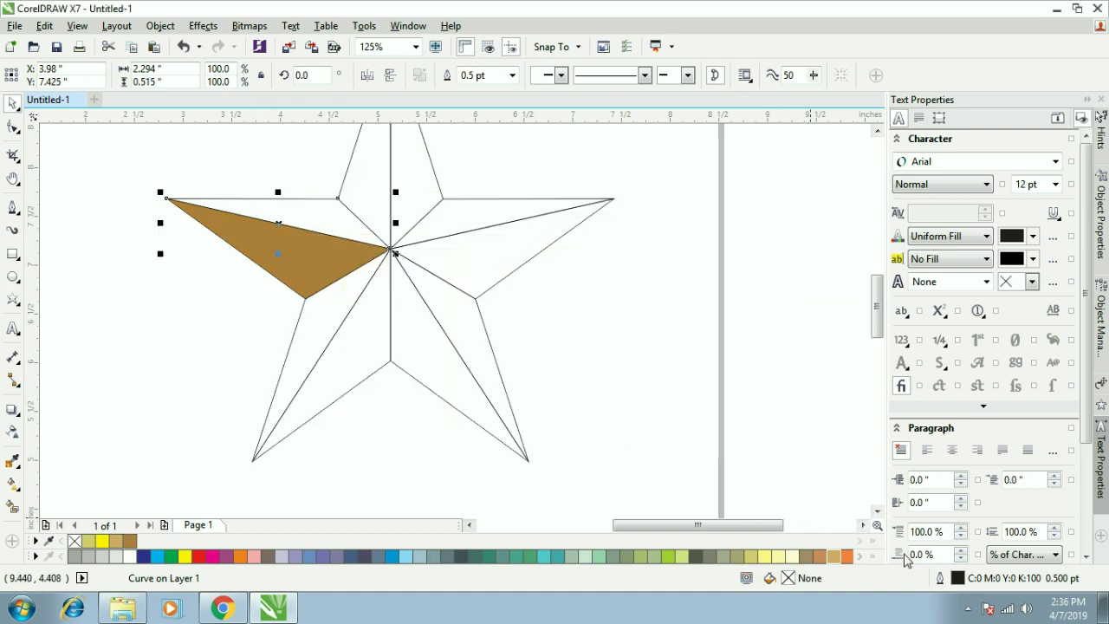
left_click(872, 561)
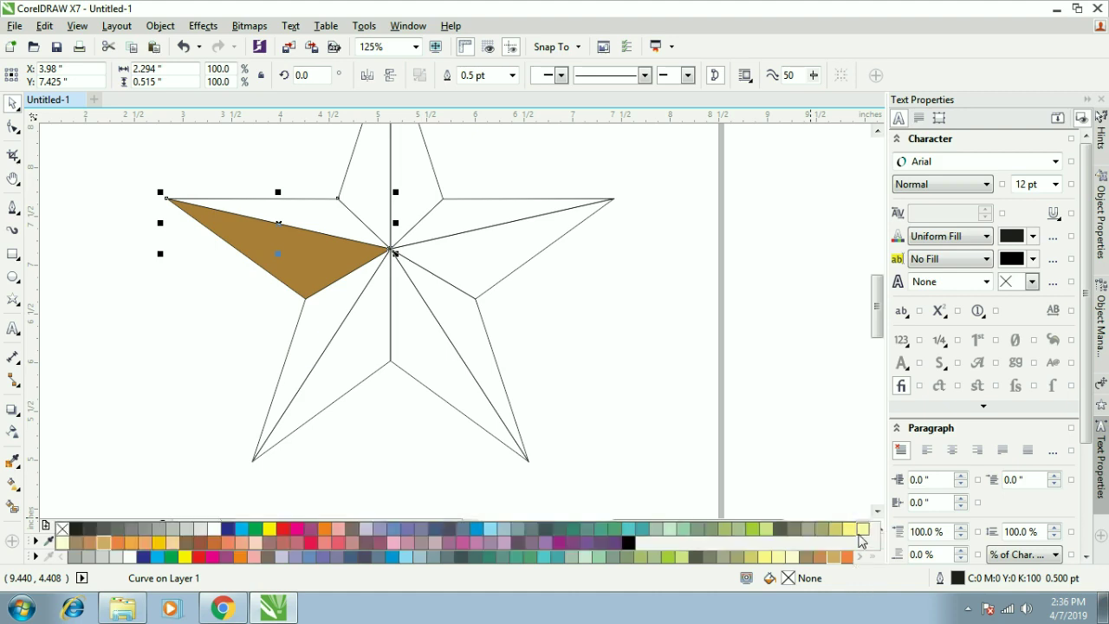
left_click(159, 542)
left_click(323, 219)
left_click(780, 557, "ctrl")
left_click(780, 557, "ctrl")
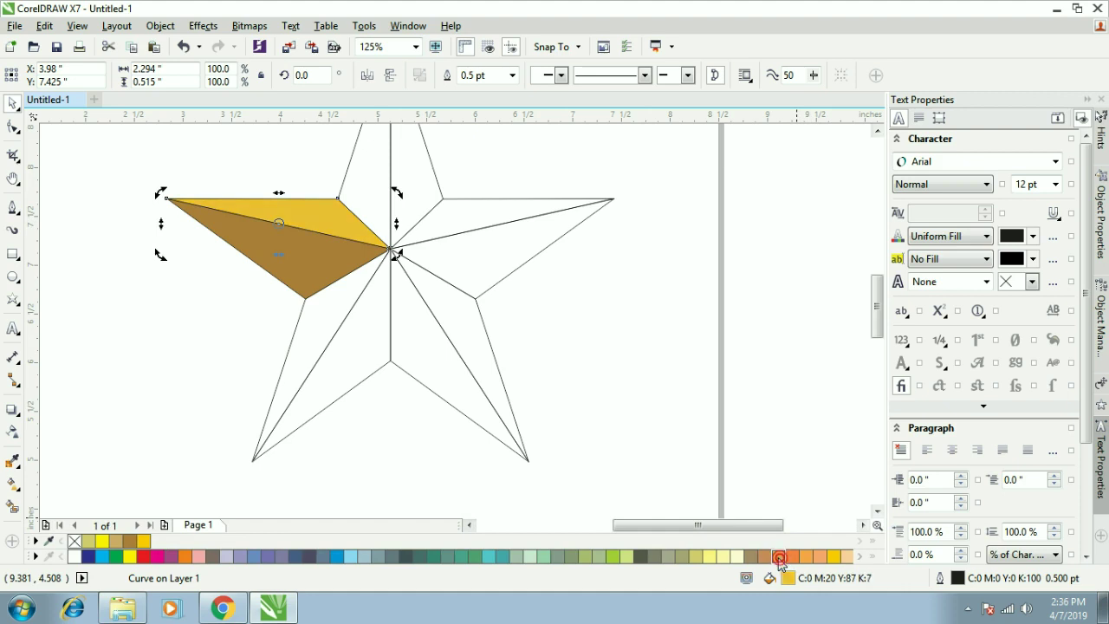
Give the left arm's upper triangle a linear fountain fill ending in pale cream, C0 M0 Y10 K0
key("F11")
left_click(481, 344)
left_click(298, 397)
left_click(436, 325)
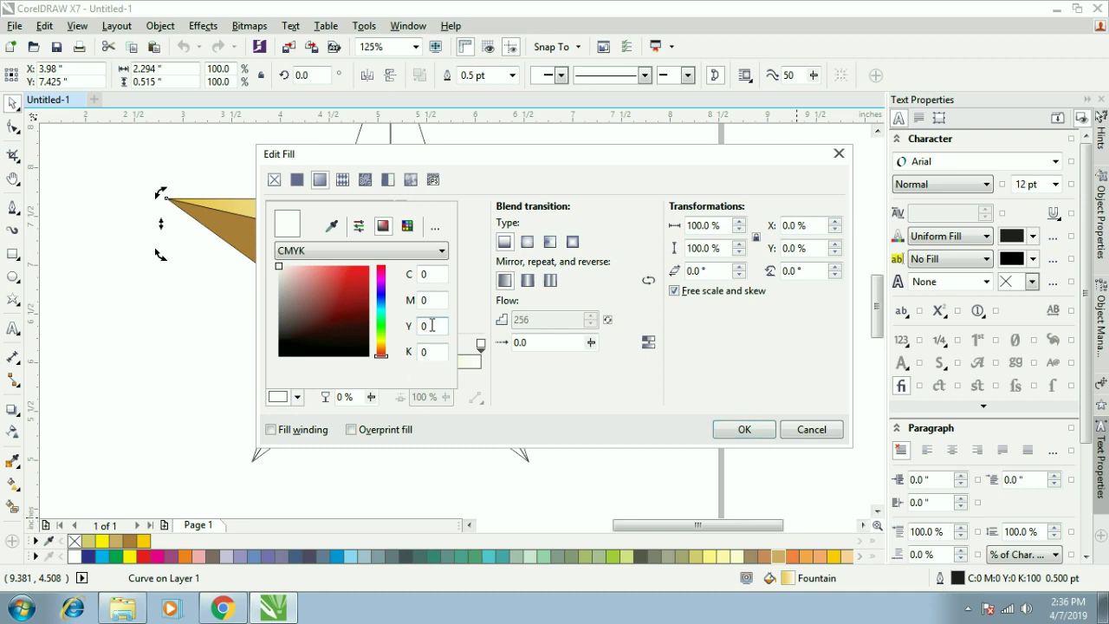
left_click(417, 305)
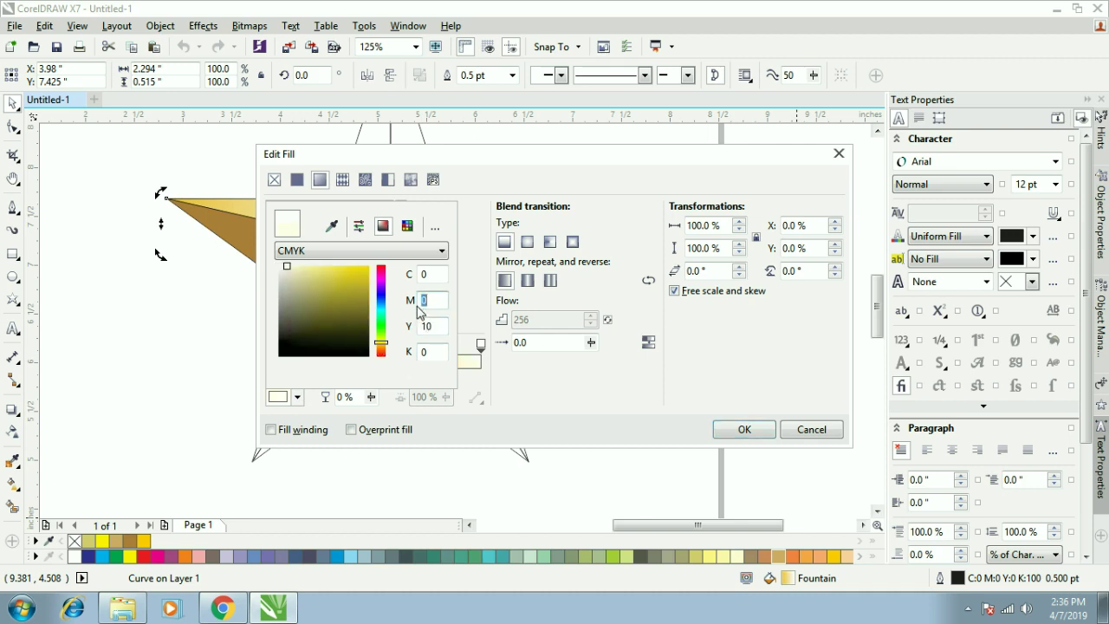
left_click(750, 430)
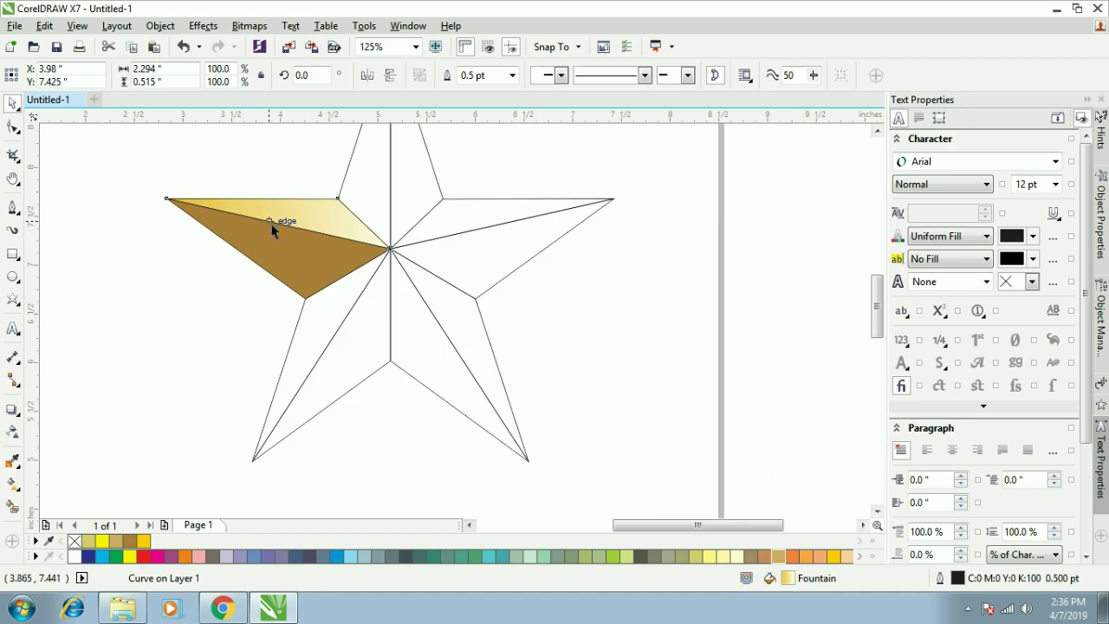
Redirect the upper triangle's gradient with the Interactive Fill tool so gold lies along its outer edge and cream along the ridge
key("g")
left_click_drag(303, 188, 303, 245)
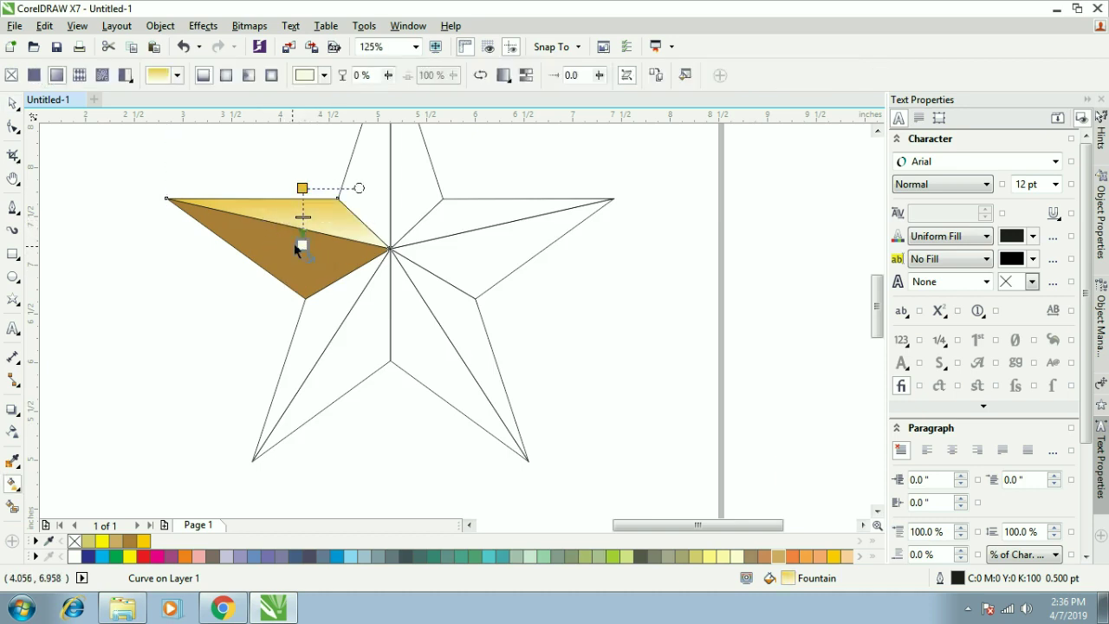
scroll(309, 219, "up", 2)
scroll(301, 301, "down", 2)
left_click_drag(294, 198, 293, 216)
mouse_move(293, 311)
left_mouse_down()
mouse_move(279, 265)
mouse_move(270, 300)
mouse_move(294, 314)
mouse_move(280, 280)
mouse_move(280, 297)
left_mouse_up()
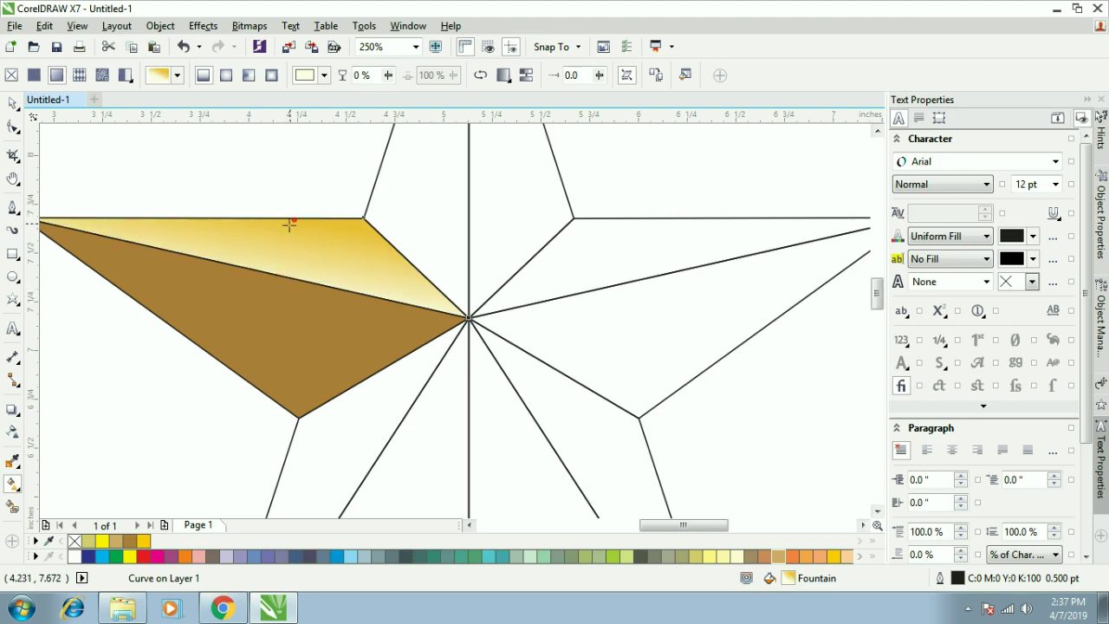
left_click_drag(293, 217, 284, 230)
key("space")
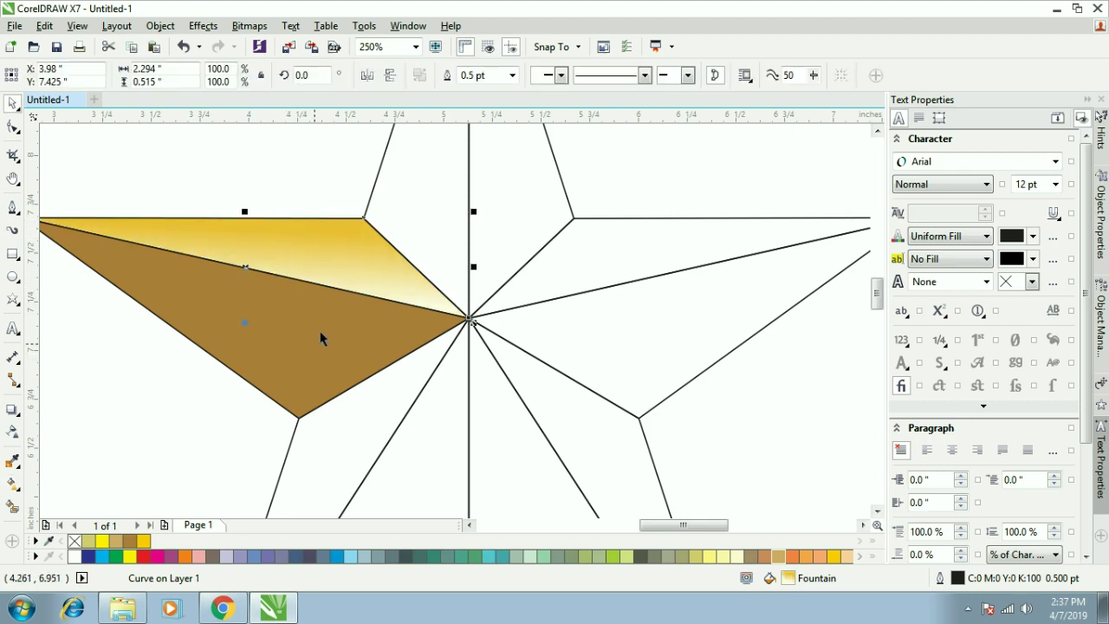
Apply the solid brown and gold-to-cream gradient fills to alternating triangles of the other four arms, orienting each gradient to its arm
scroll(330, 306, "down", 3)
scroll(382, 290, "up", 2)
left_click(565, 210)
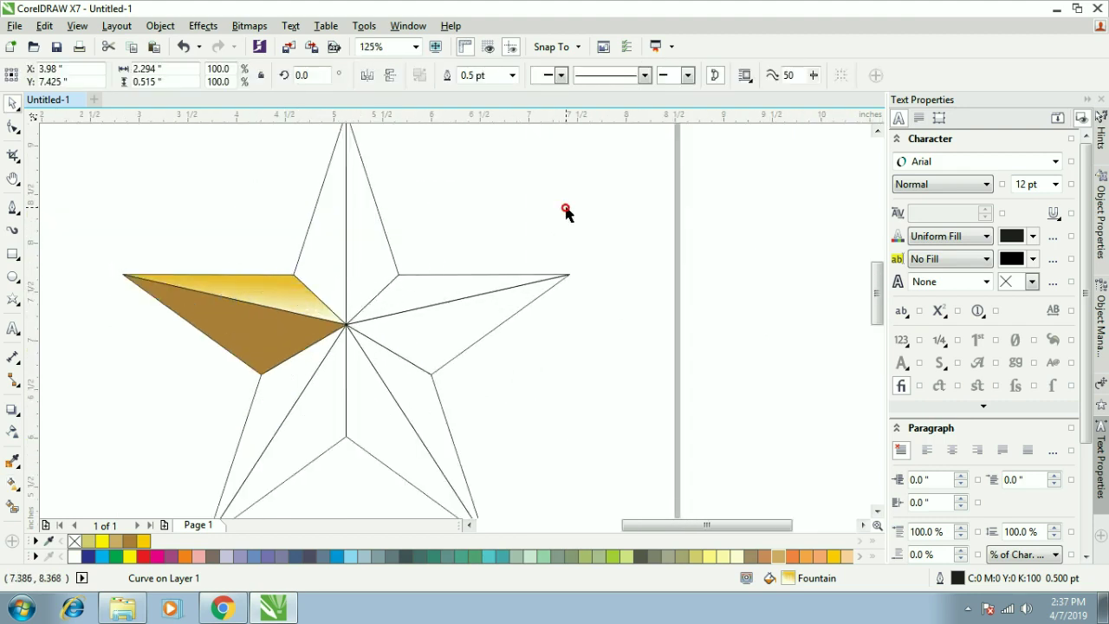
left_click(268, 351)
left_click(262, 287, "shift")
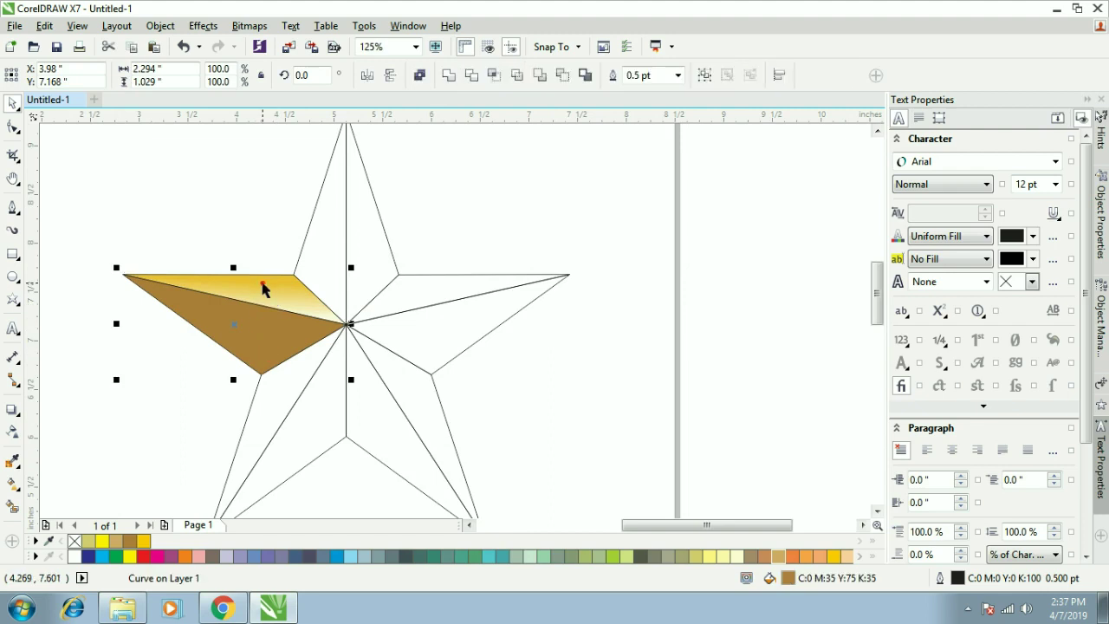
left_click(269, 218)
left_click_drag(282, 296, 378, 286)
left_click_drag(278, 336, 326, 262)
left_click_drag(386, 284, 272, 414)
left_click_drag(276, 342, 404, 396)
left_click_drag(322, 416, 407, 283)
left_click(477, 226)
Remove the outlines from all ten star triangles
left_click_drag(505, 208, 140, 579)
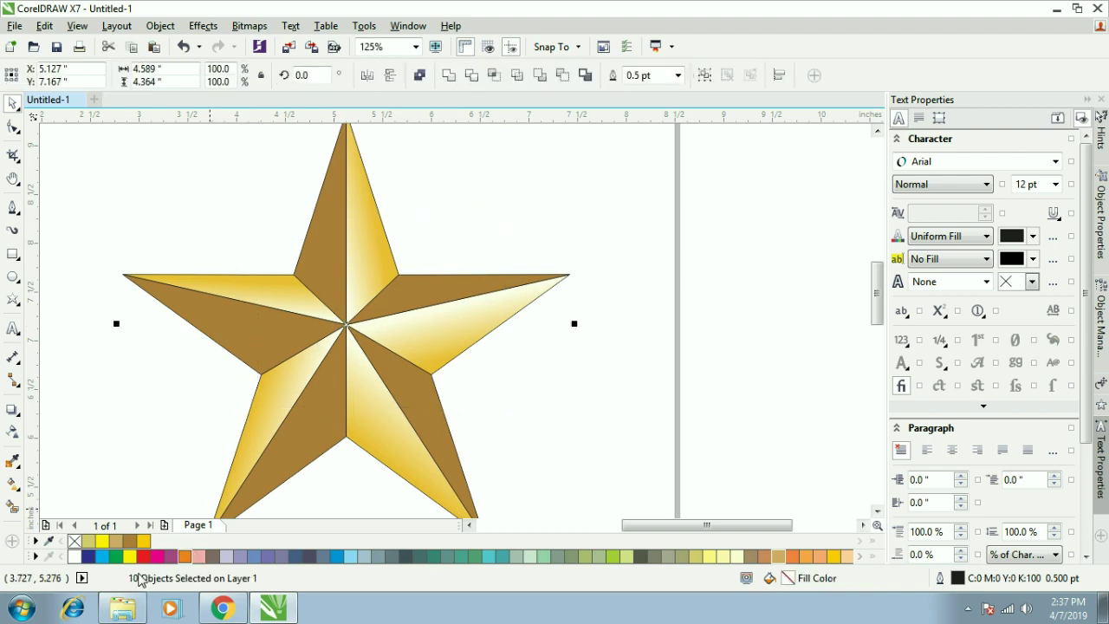
right_click(71, 543)
left_click(613, 506)
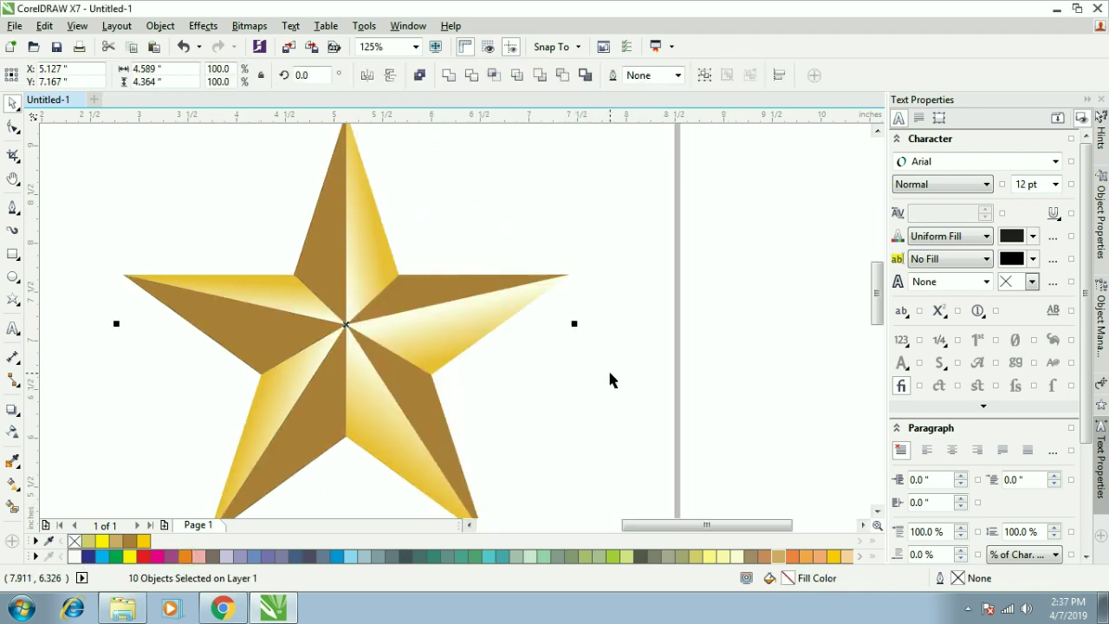
left_click(611, 379)
Draw a rectangle about 6.63 by 5.5 inches around the whole star
scroll(497, 220, "down", 1)
scroll(496, 210, "up", 1)
scroll(497, 234, "down", 1)
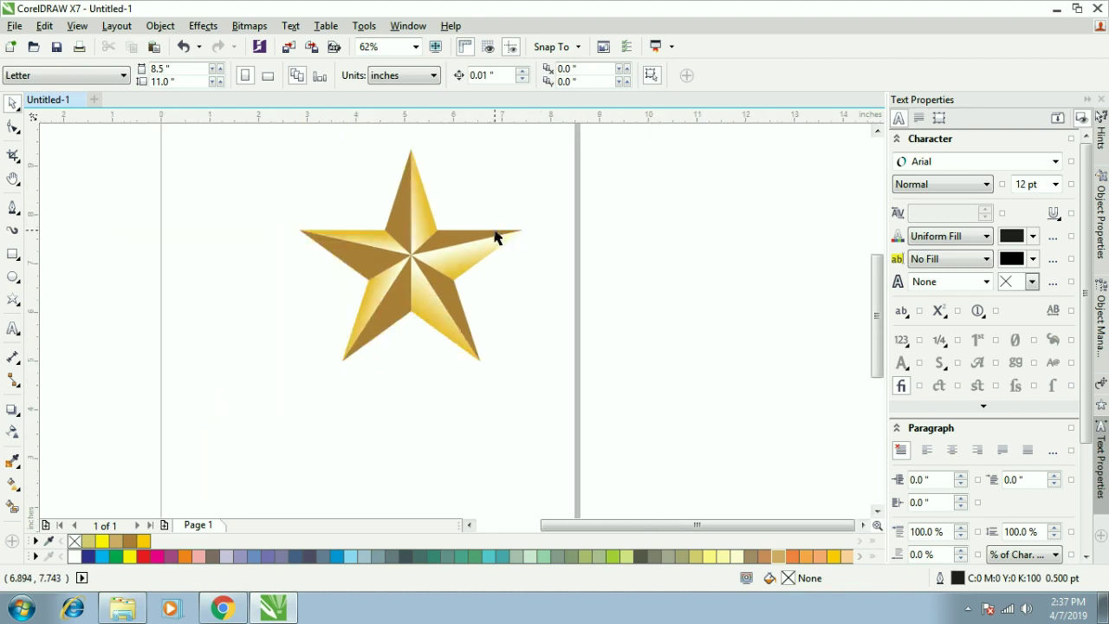
left_click(12, 254)
left_click_drag(238, 408, 562, 140)
key("space")
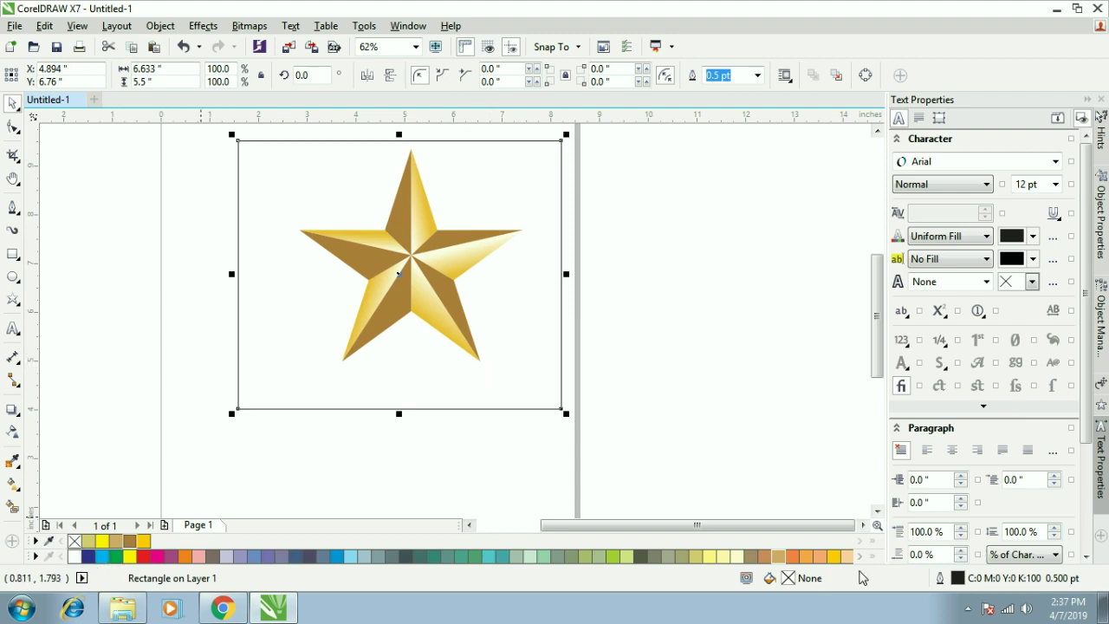
Fill the rectangle with black, C100 M100 Y100 K100, and send it behind the star
left_click(873, 557)
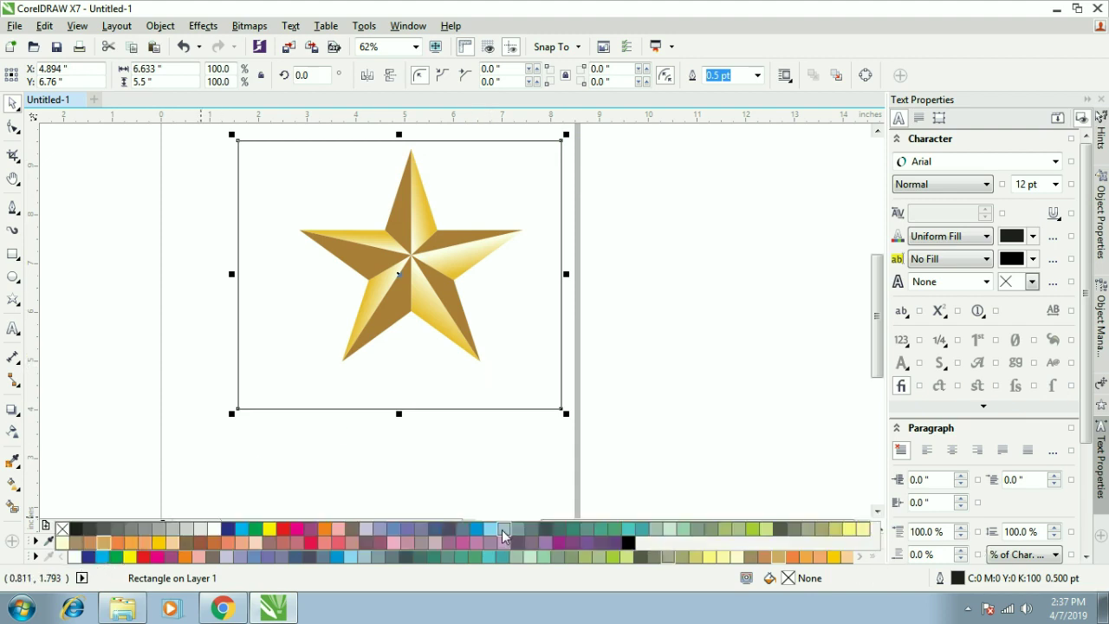
left_click(629, 543)
key("shift+Page_Down")
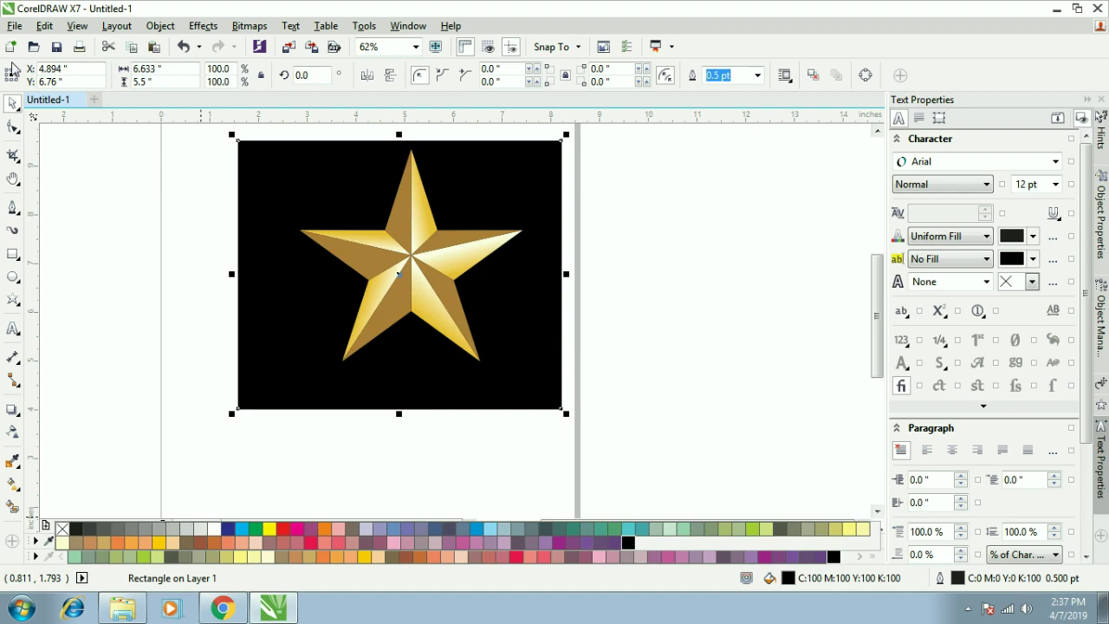
left_click(13, 111)
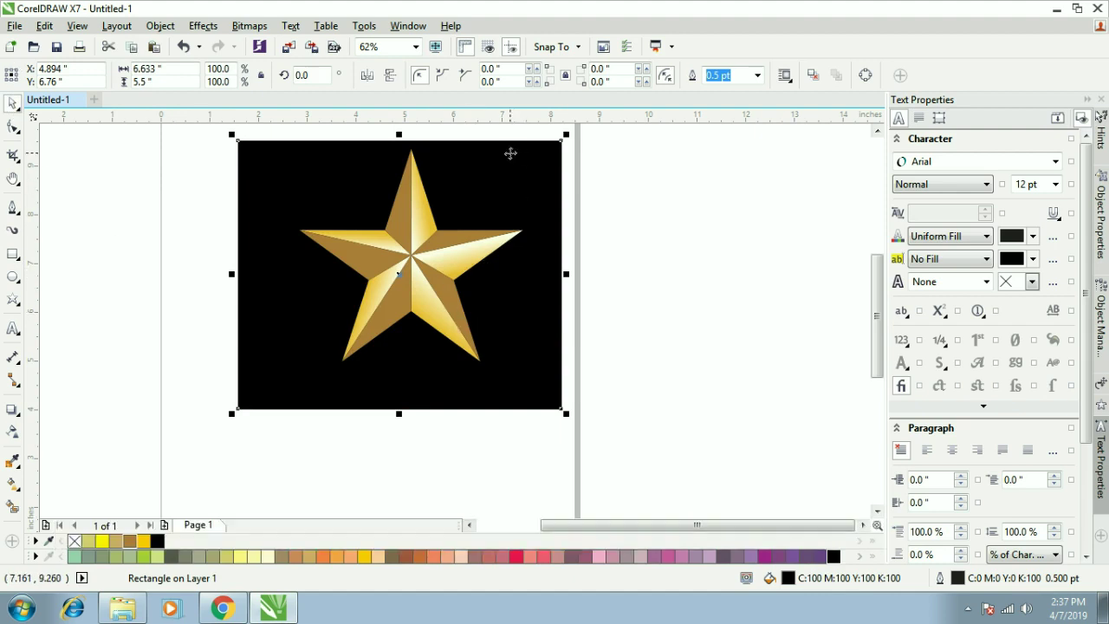
Group the ten star triangles and center the group horizontally and vertically on the black rectangle
key("ctrl+a")
key("ctrl+g")
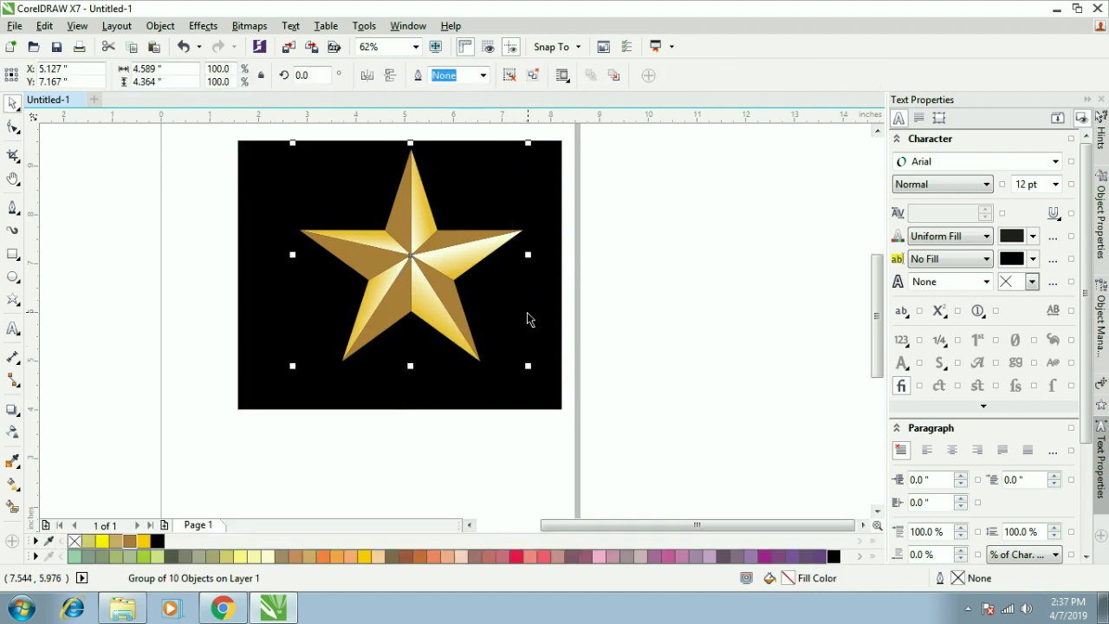
key("ctrl+z")
key("c")
key("e")
left_click(619, 285)
left_click(459, 315)
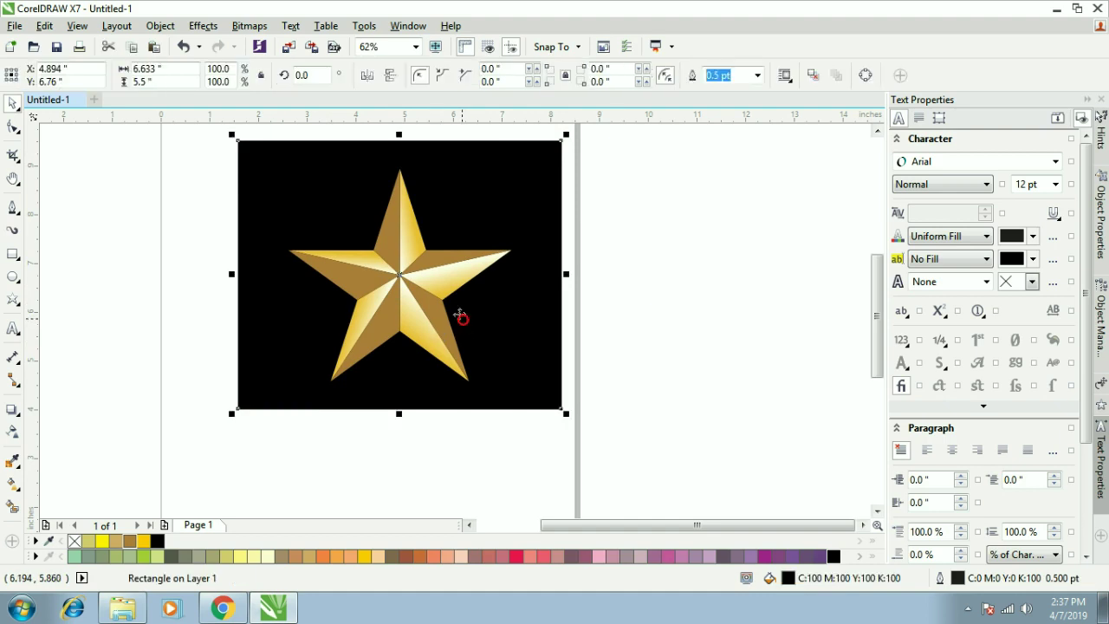
Make a white copy of the star group behind the gold star and enlarge it to 113.8% about its center
left_click(428, 275)
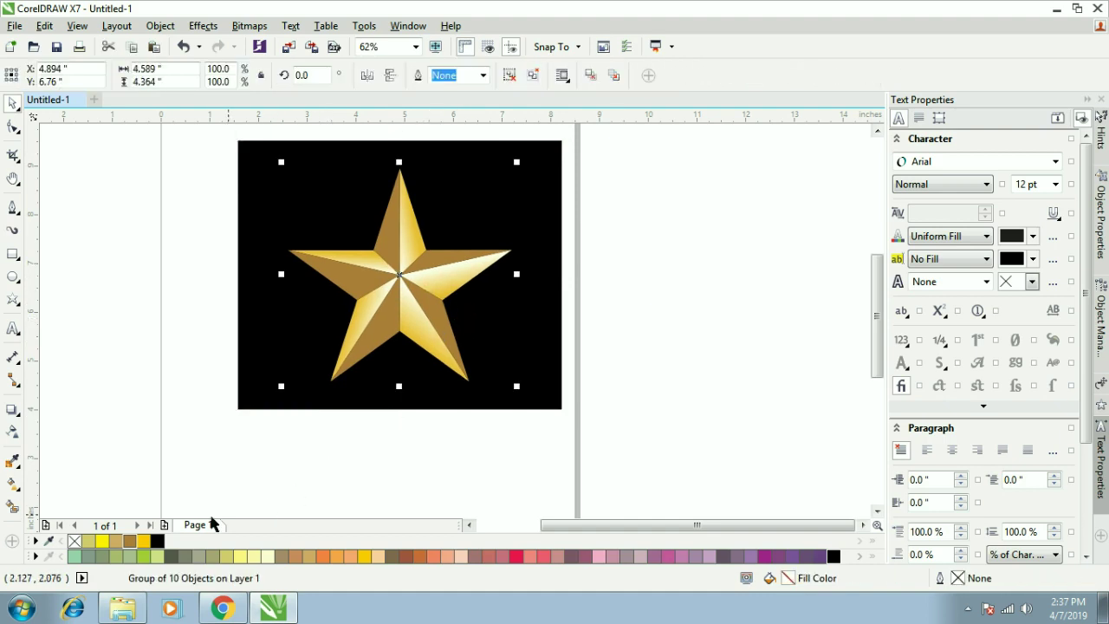
left_click(876, 560)
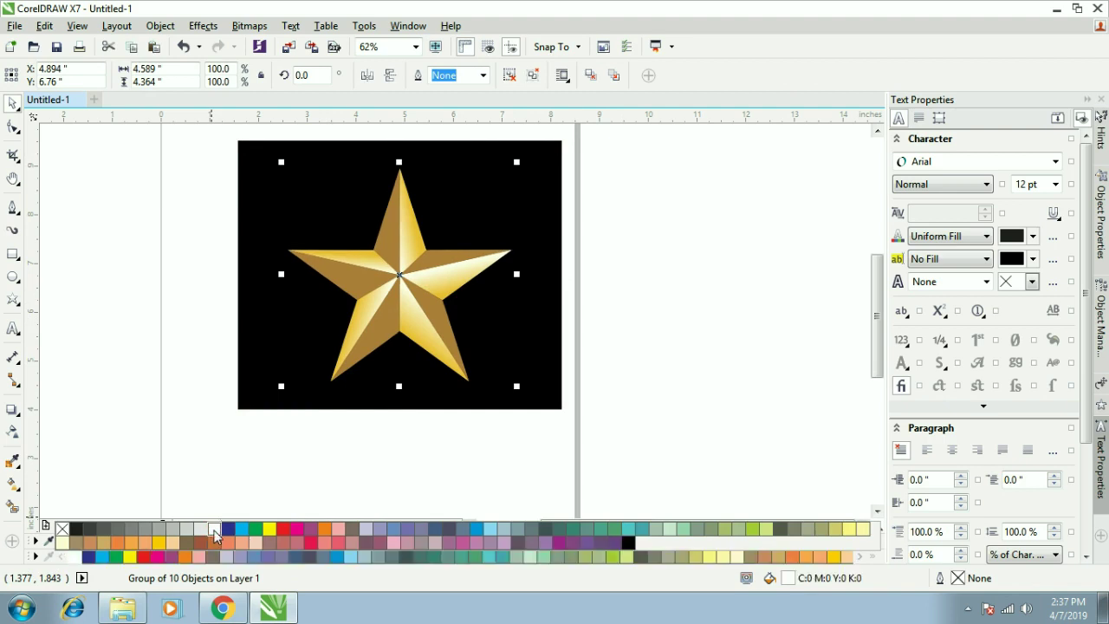
key("alt")
left_click(520, 383)
left_click_drag(513, 384, 532, 400)
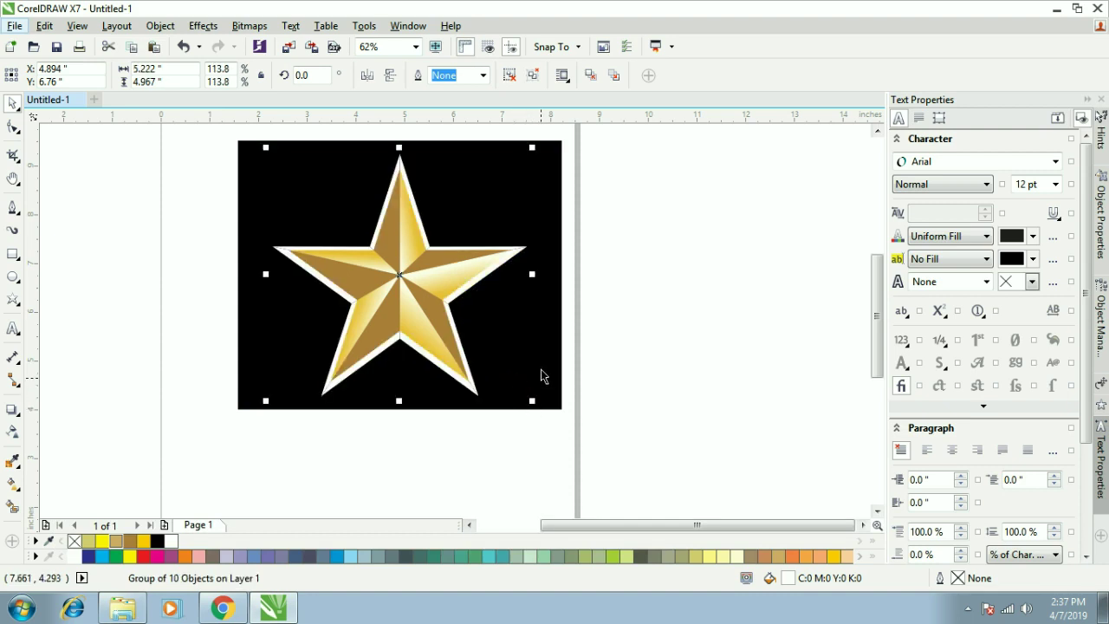
Rotate a copy of the white star 45 degrees clockwise around its center
left_click(473, 394)
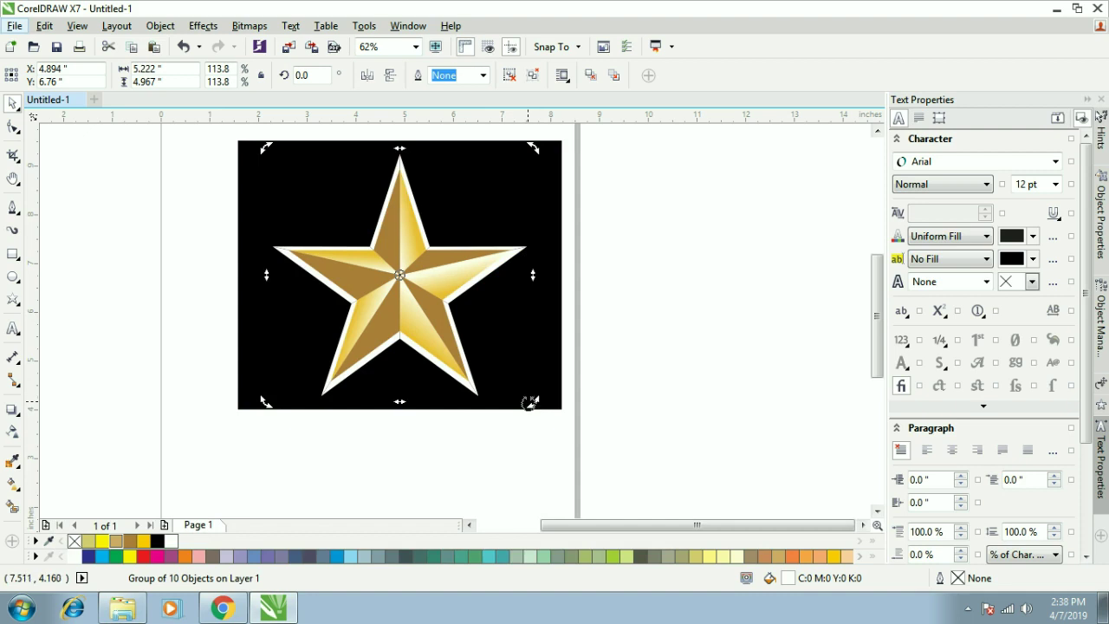
left_click_drag(533, 401, 414, 434)
right_click(413, 434)
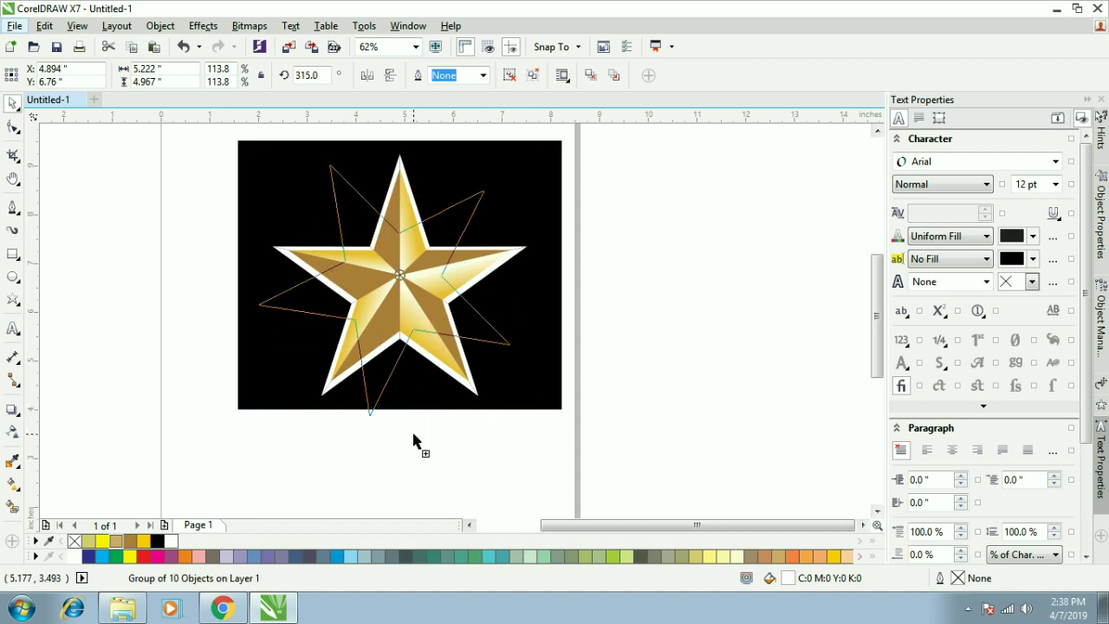
Scale the rotated white star copy down about its center so its tips stay within the black rectangle
left_click(376, 387)
left_click(373, 390)
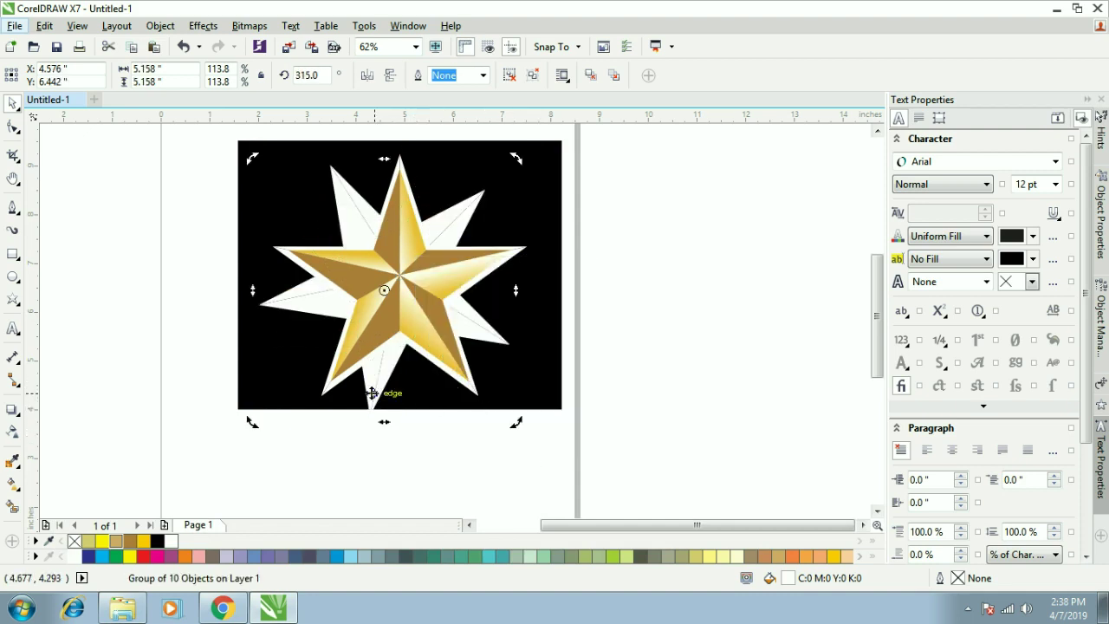
left_click_drag(513, 422, 478, 395)
Convert both white star groups together into one 100 dpi CMYK bitmap with anti-aliasing and a transparent background
left_click(474, 394, "shift")
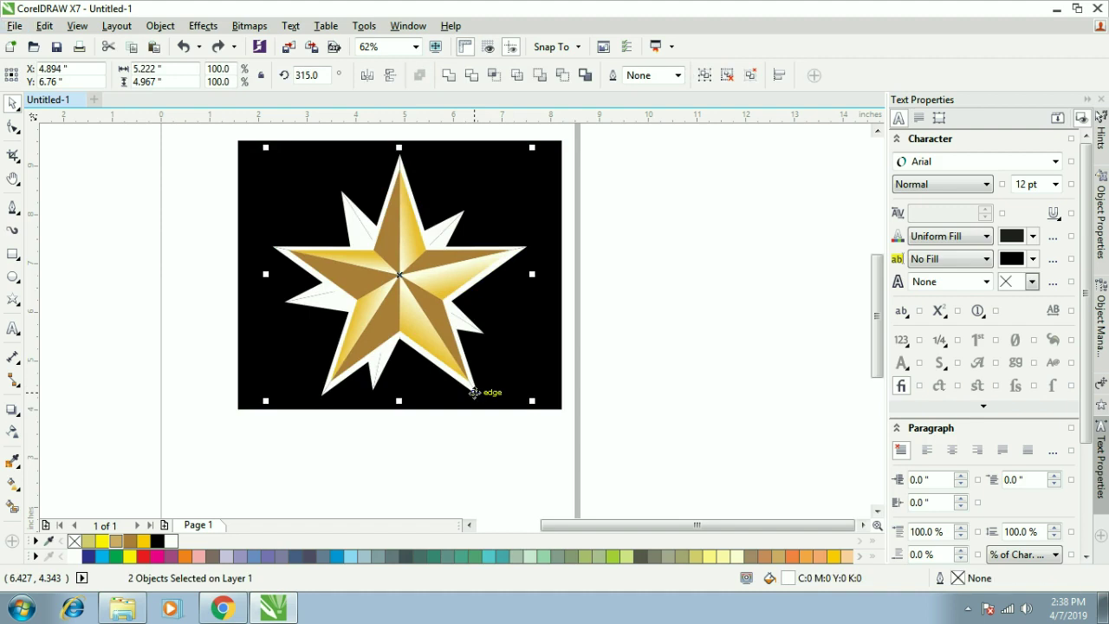
left_click(251, 26)
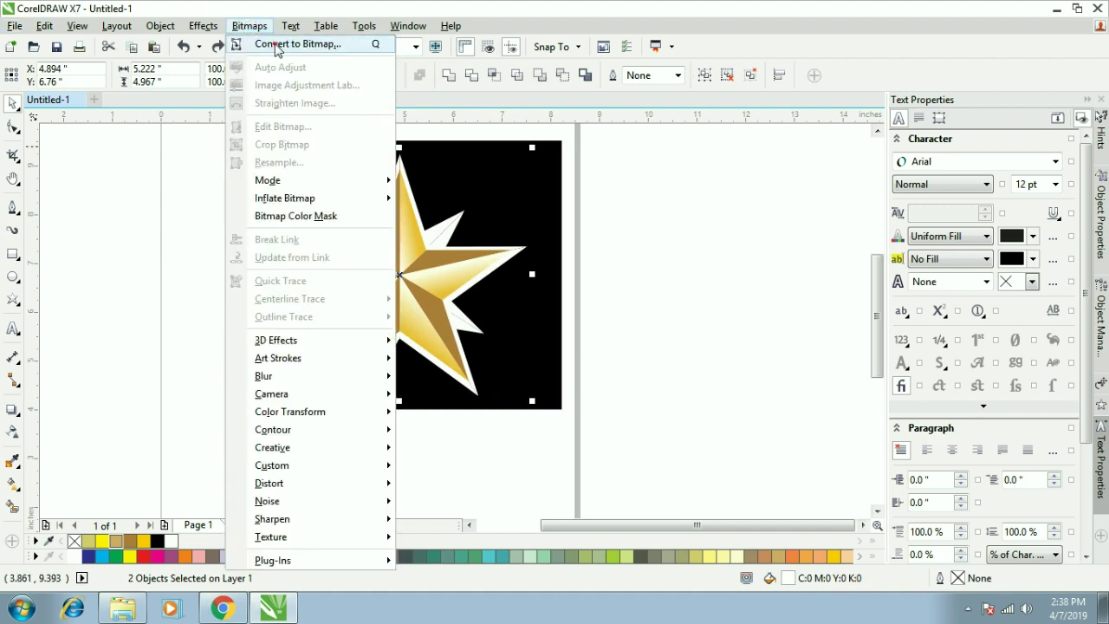
left_click(269, 45)
double_click(522, 223)
type("100")
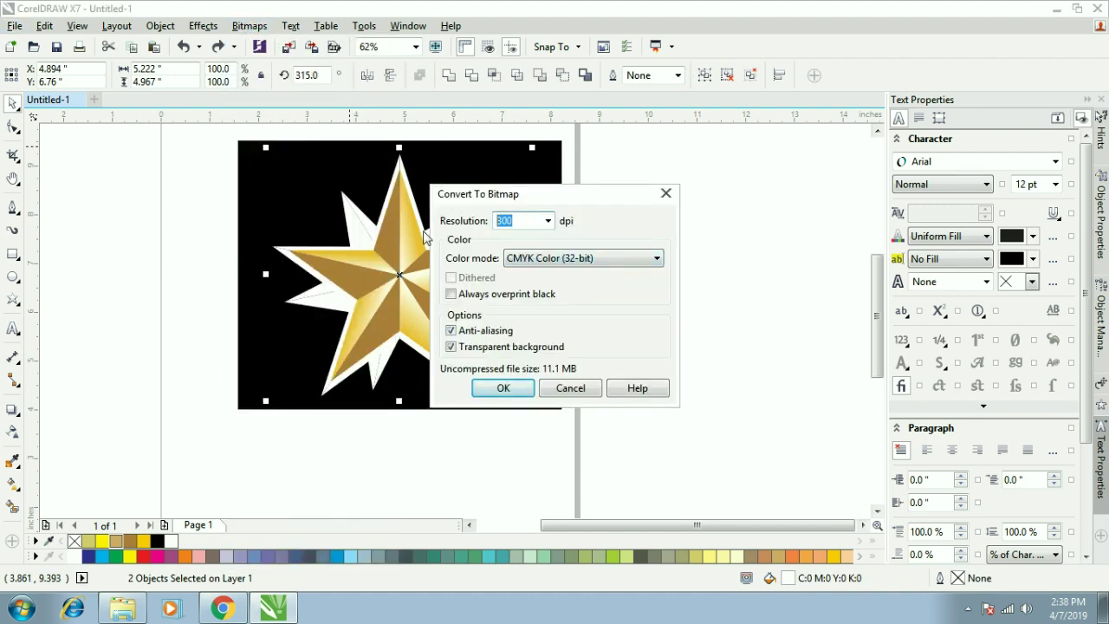
left_click(503, 388)
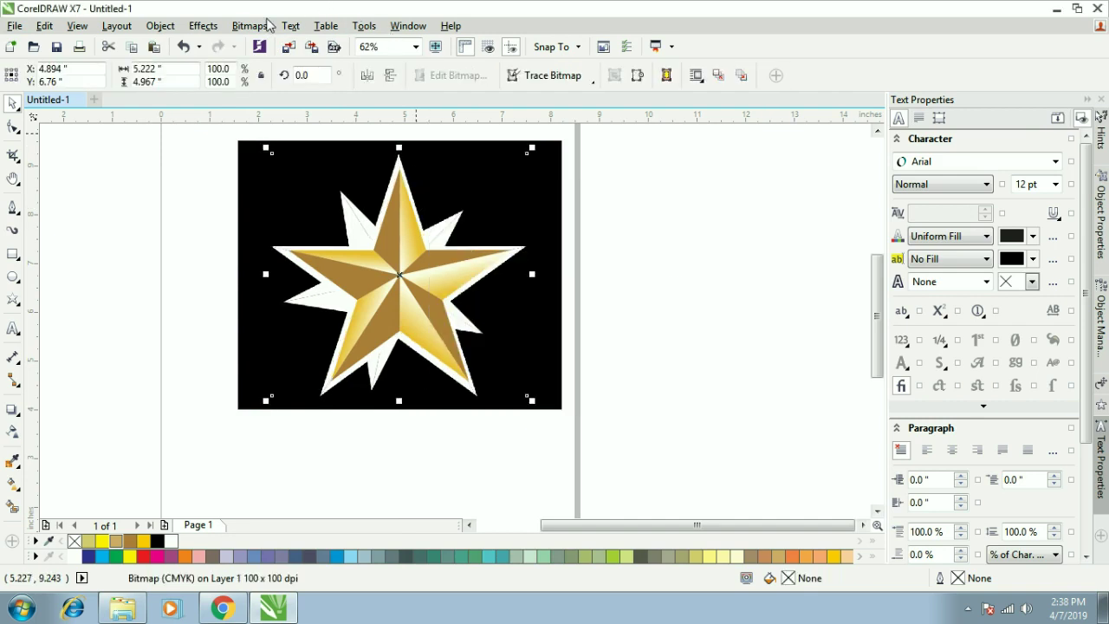
Apply a Gaussian Blur with an 18-pixel radius to the white star bitmap behind the gold star
left_click(249, 26)
mouse_move(271, 381)
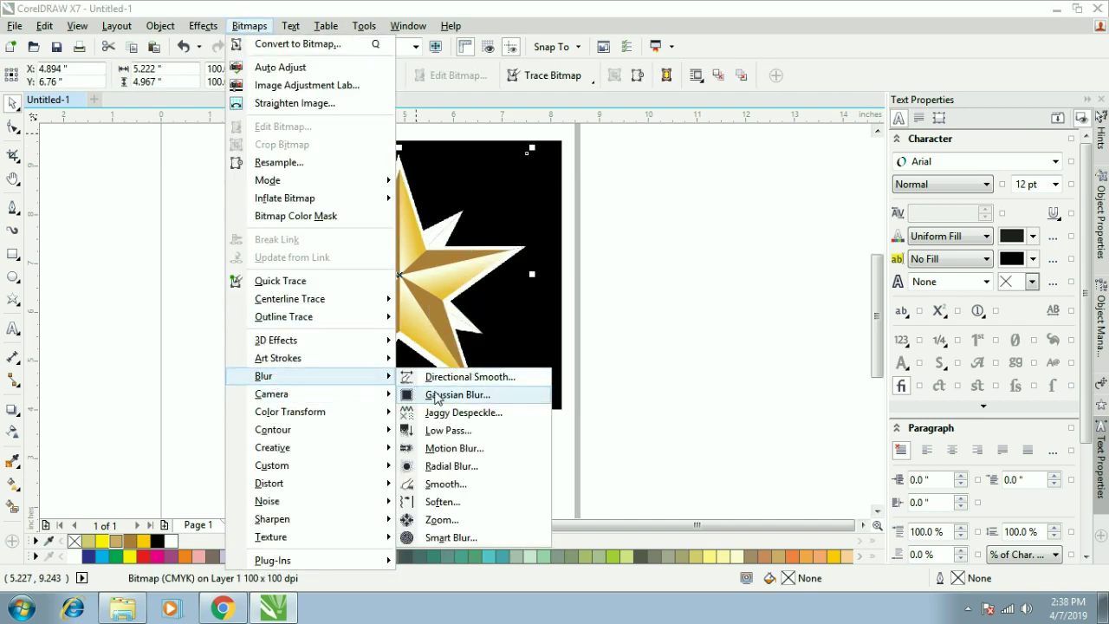
left_click(456, 396)
left_click_drag(491, 266, 806, 263)
left_click(785, 258)
left_click(790, 263)
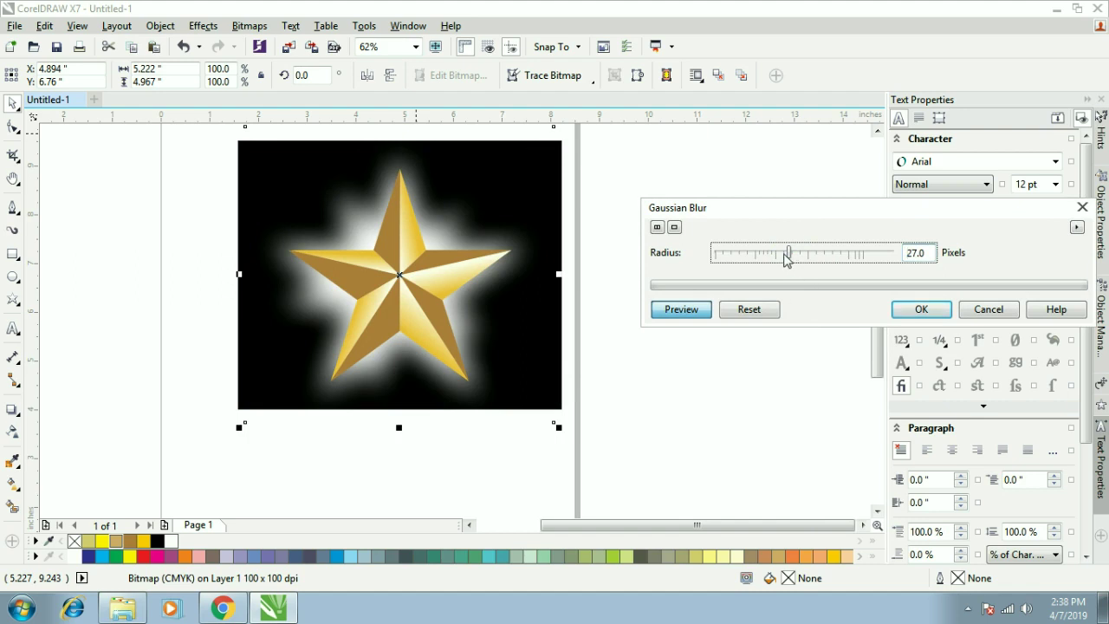
left_click_drag(783, 257, 784, 258)
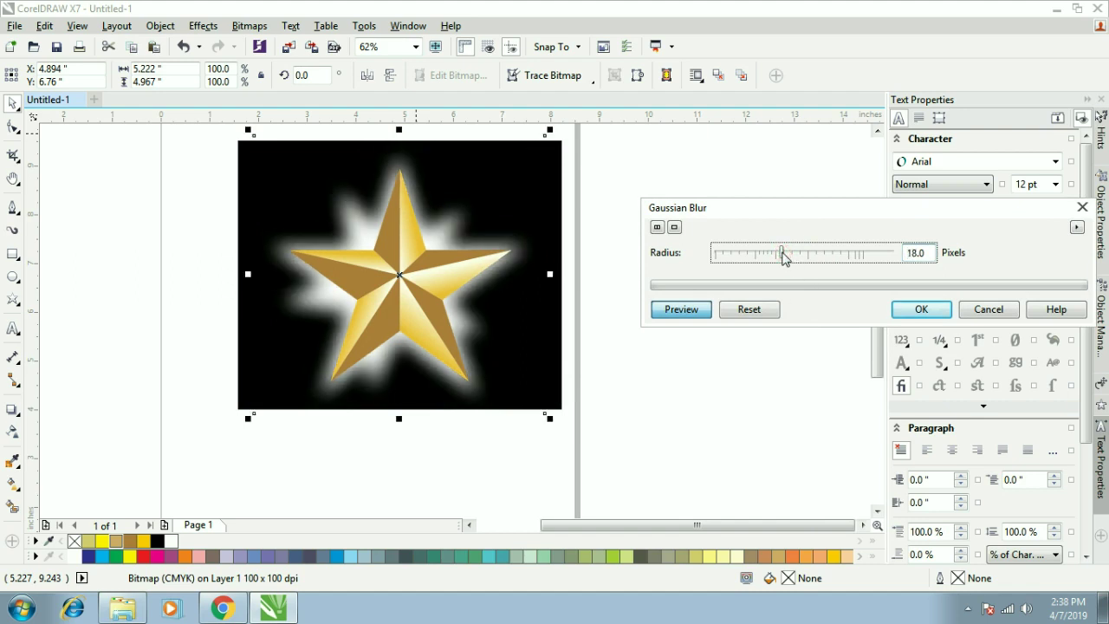
left_click(919, 309)
Fit the title and star artwork to the view and examine it in full-screen preview
left_click(713, 425)
scroll(526, 414, "down", 2)
left_click_drag(651, 452, 289, 216)
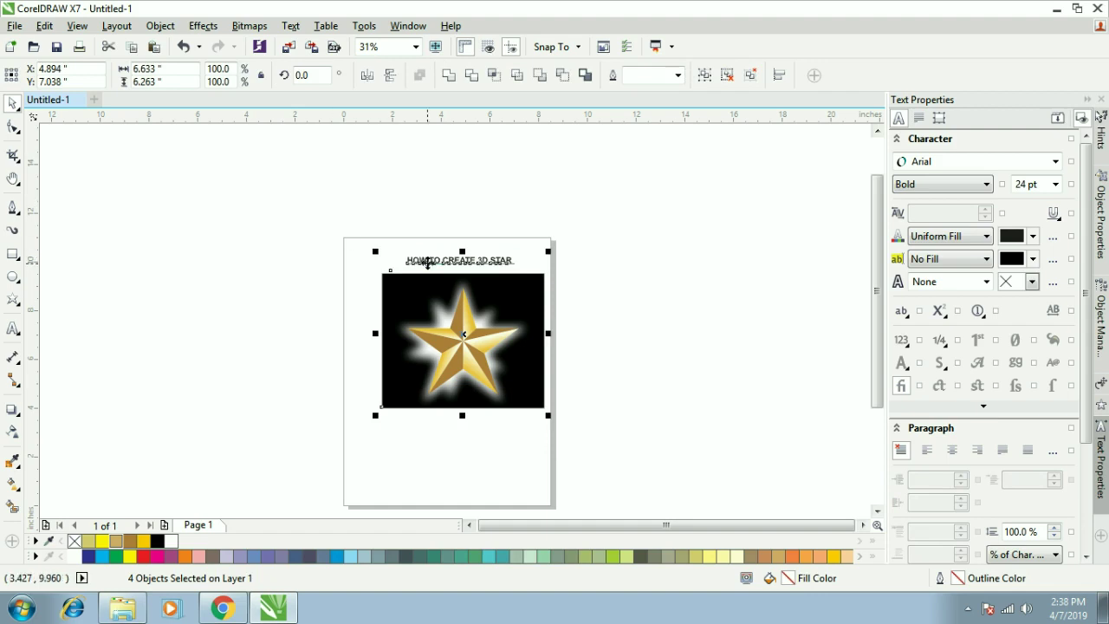
key("shift+F2")
left_click(717, 289)
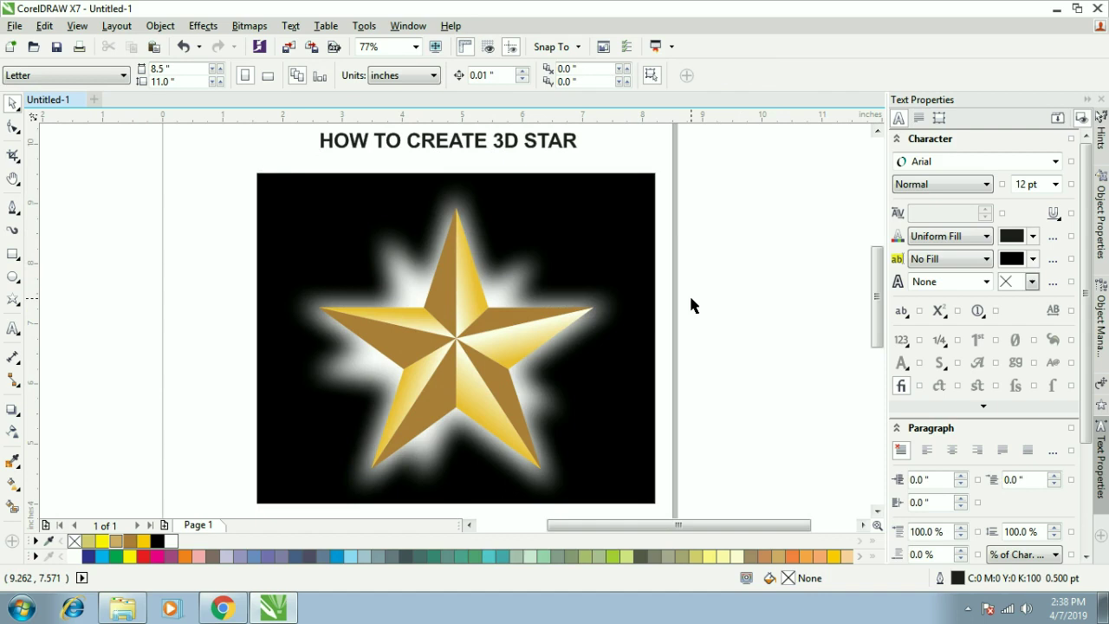
key("F9")
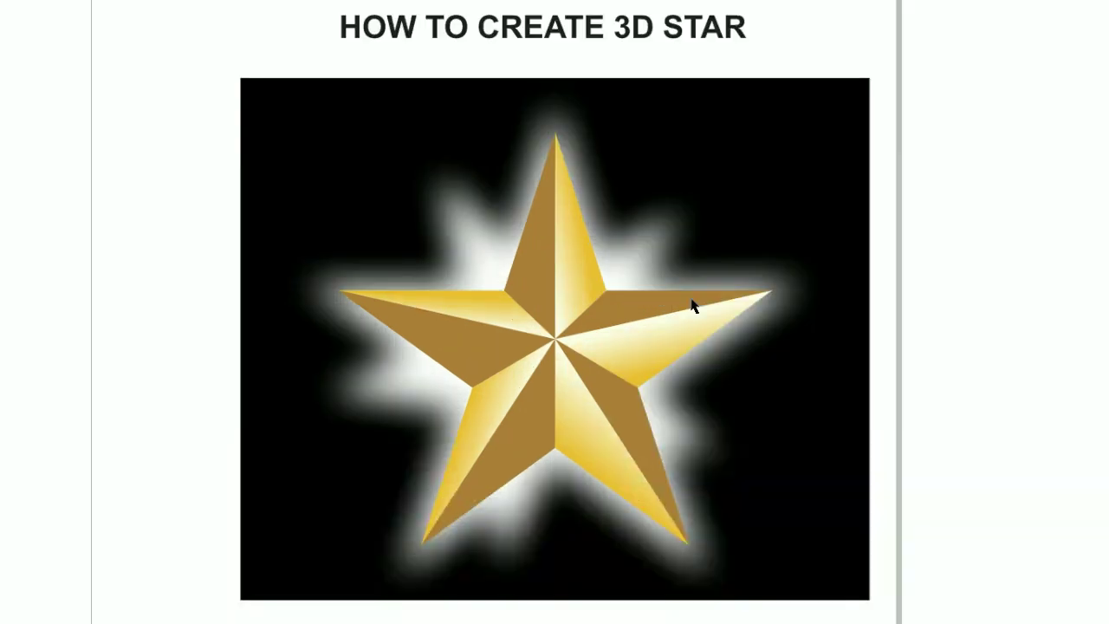